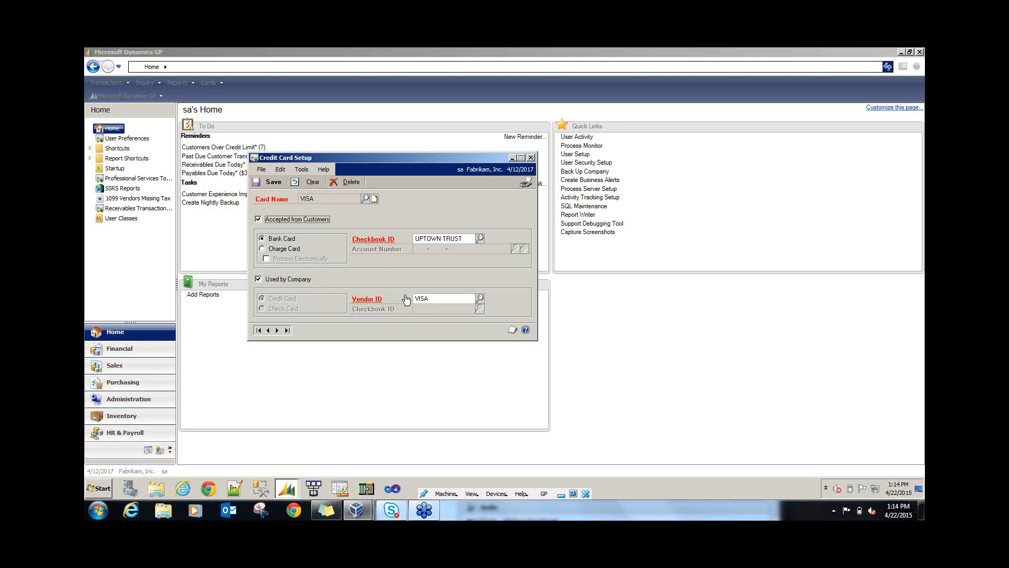
Step: Review the VISA vendor's record and its default posting accounts from the Vendor ID in the credit card setup
left_click(371, 301)
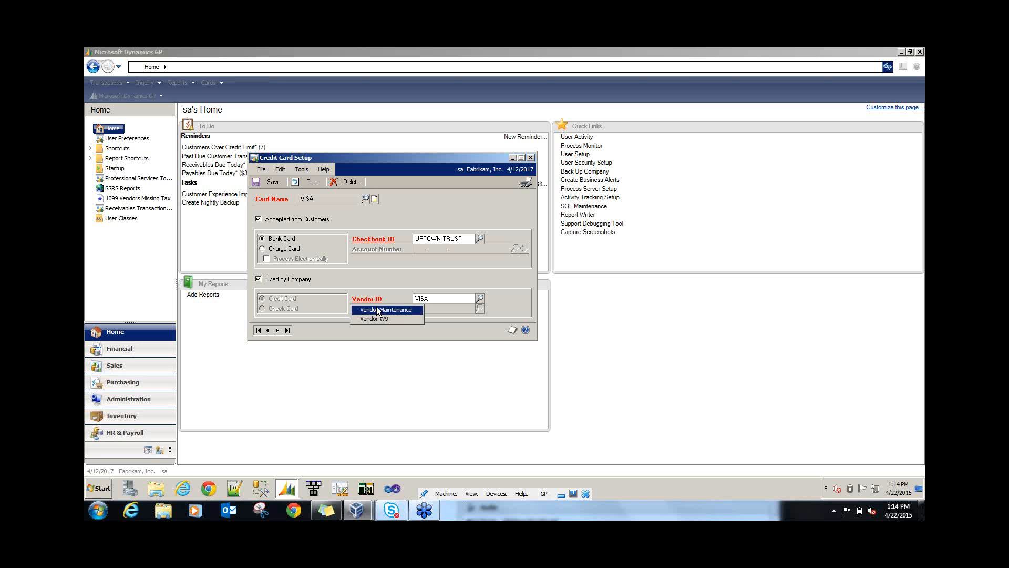
left_click(378, 310)
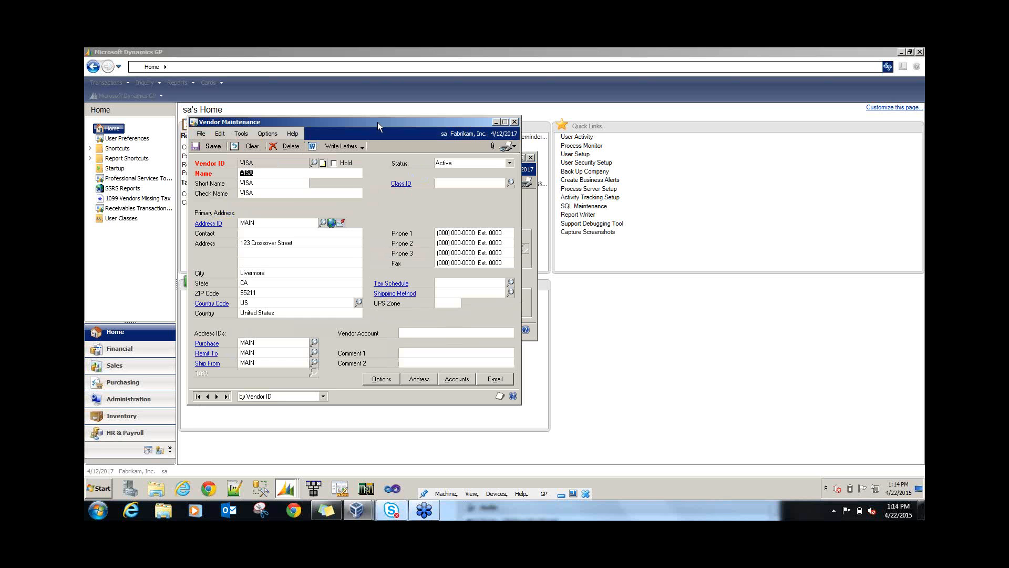
left_click_drag(378, 122, 356, 126)
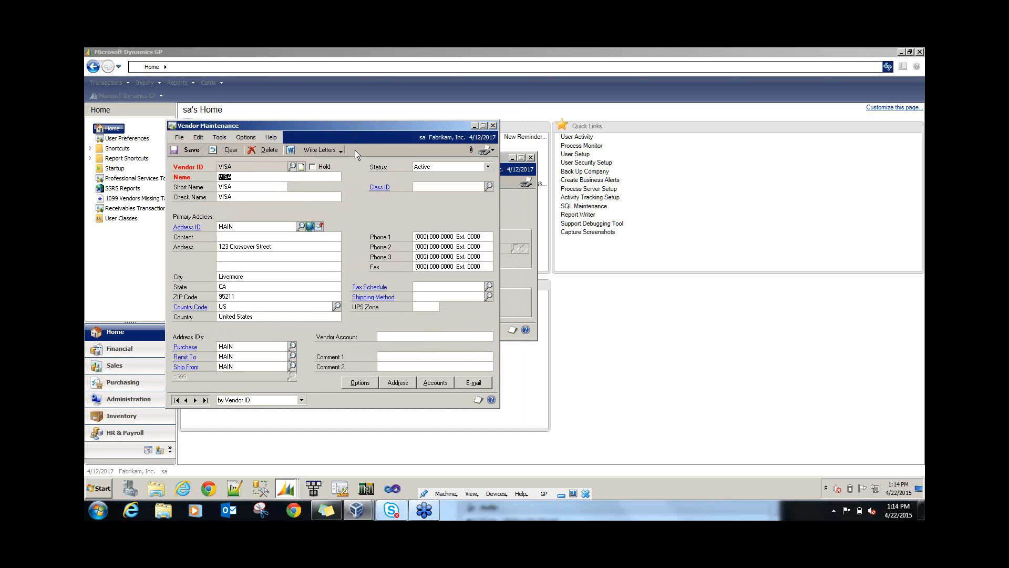
left_click(427, 383)
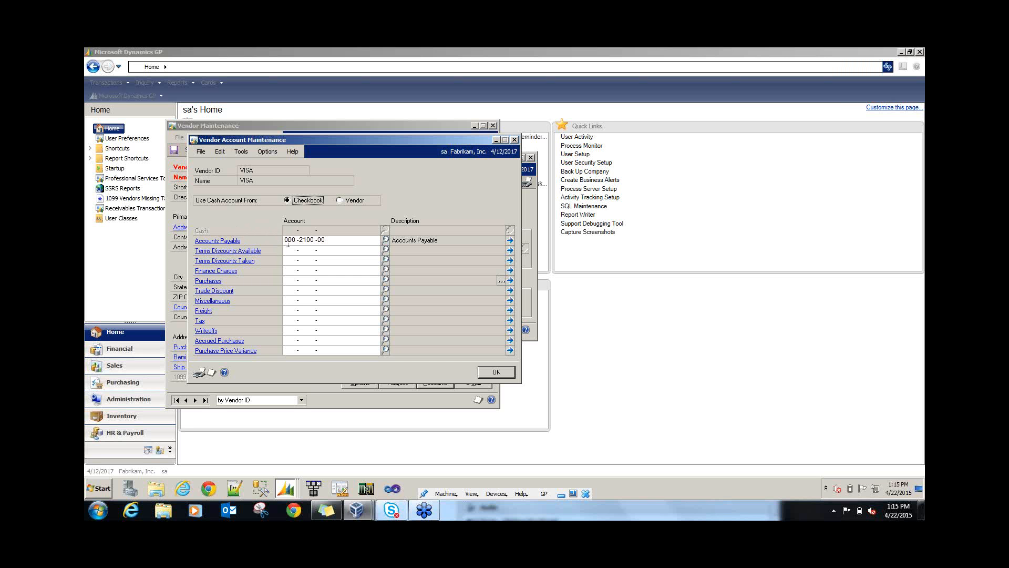
left_click(514, 140)
left_click(493, 127)
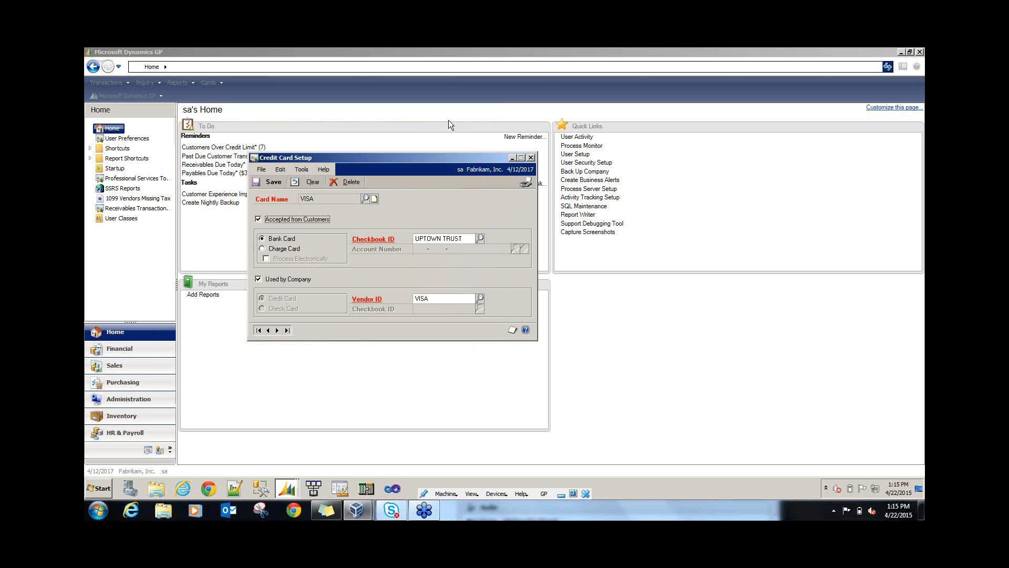
Step: Save the VISA credit card setup and close it
left_click(278, 183)
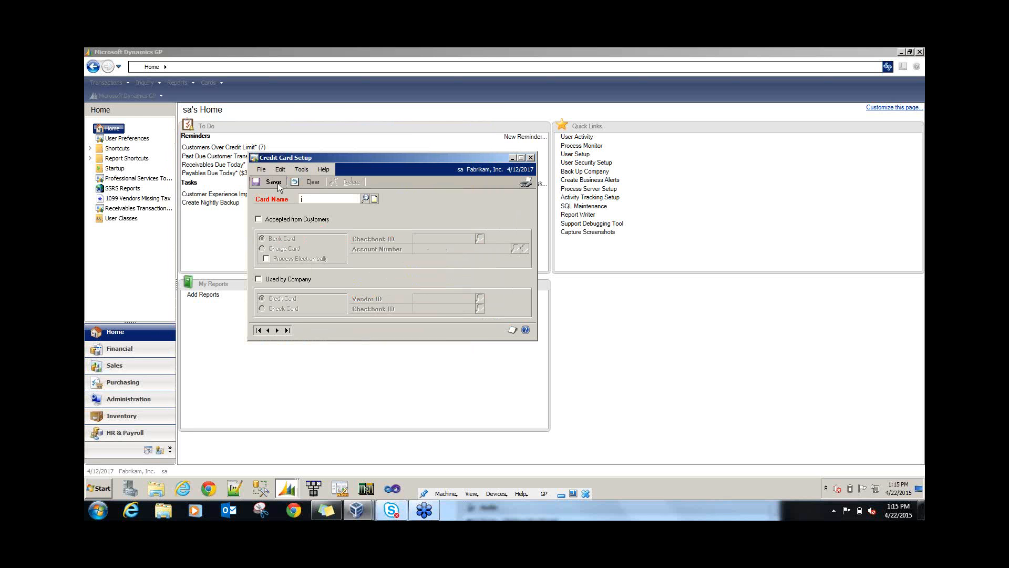
left_click(531, 157)
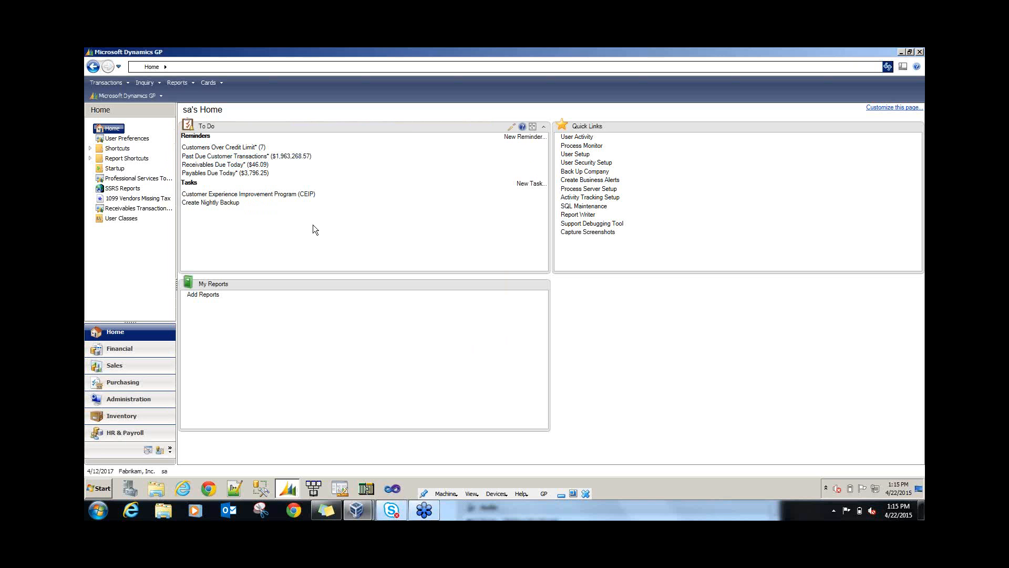
Step: Load the saved Aaron Fitz Electrical invoice voucher from batch CCINVOICE into Payables Transaction Entry
left_click(105, 83)
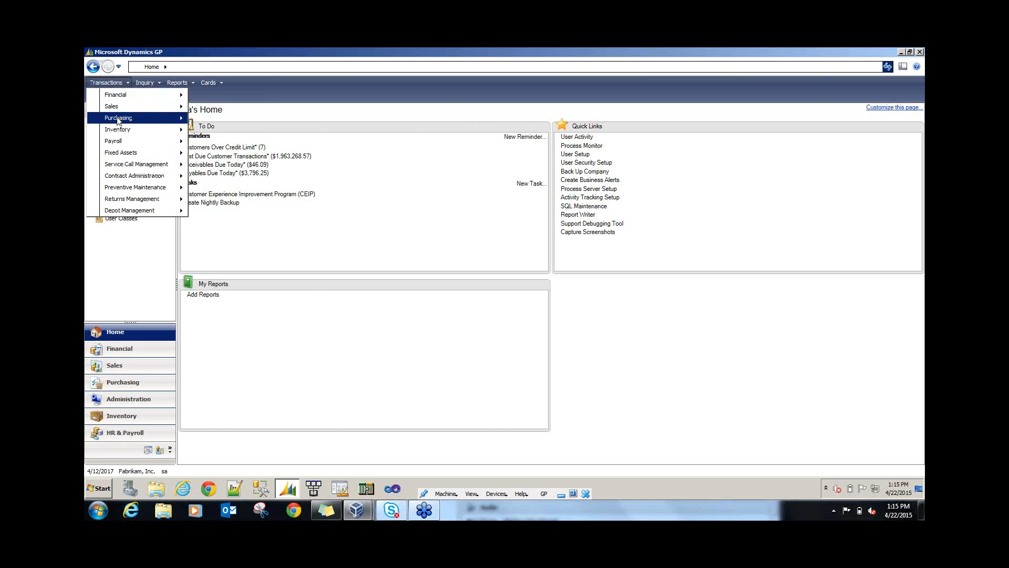
mouse_move(117, 117)
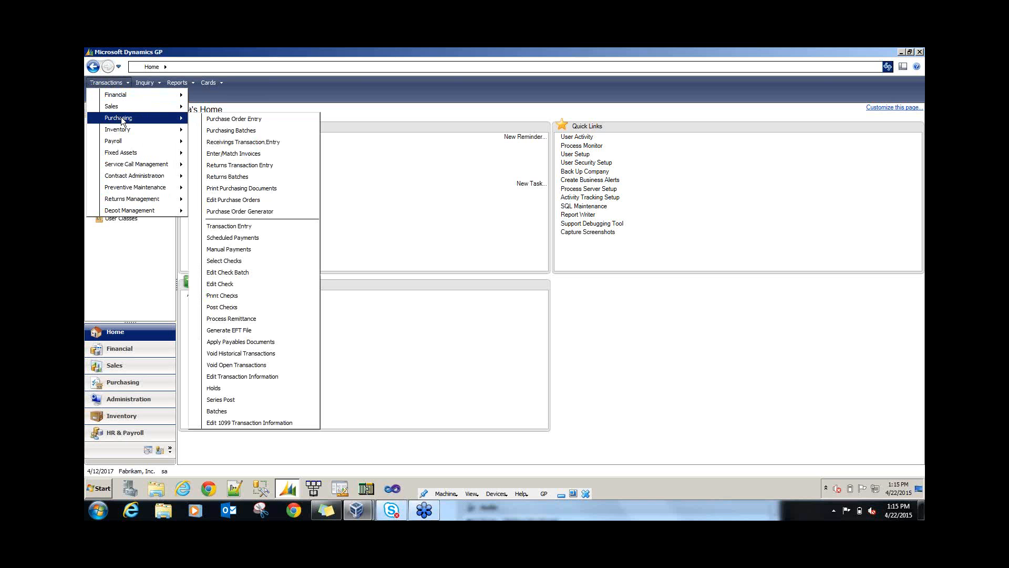
left_click(241, 226)
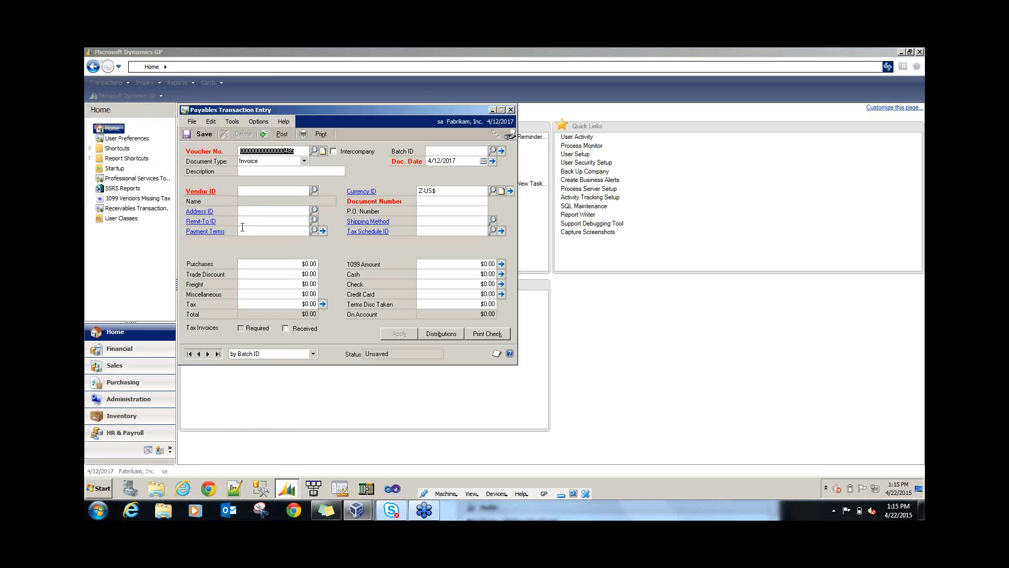
left_click(313, 151)
left_click(286, 177)
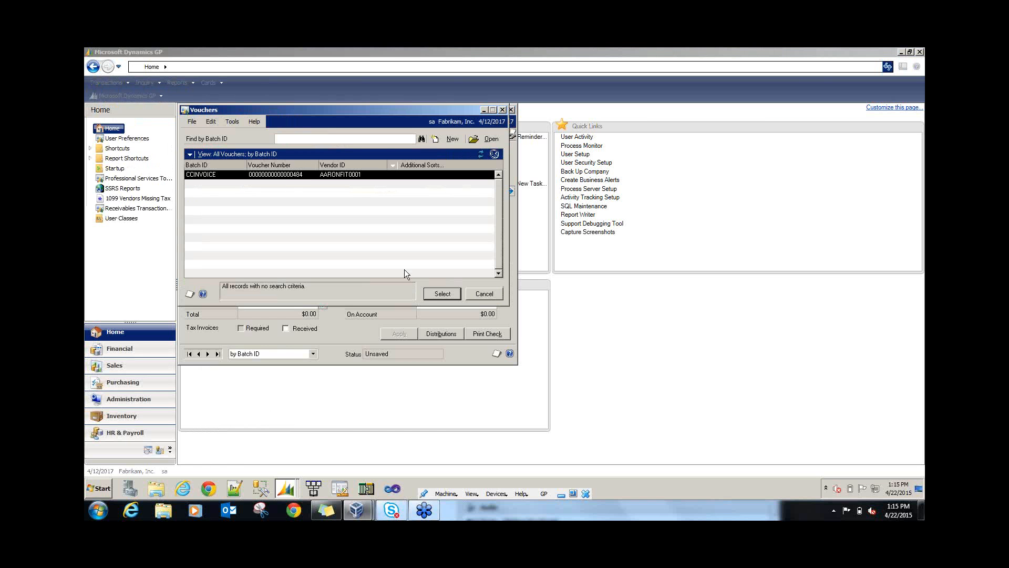
left_click(443, 294)
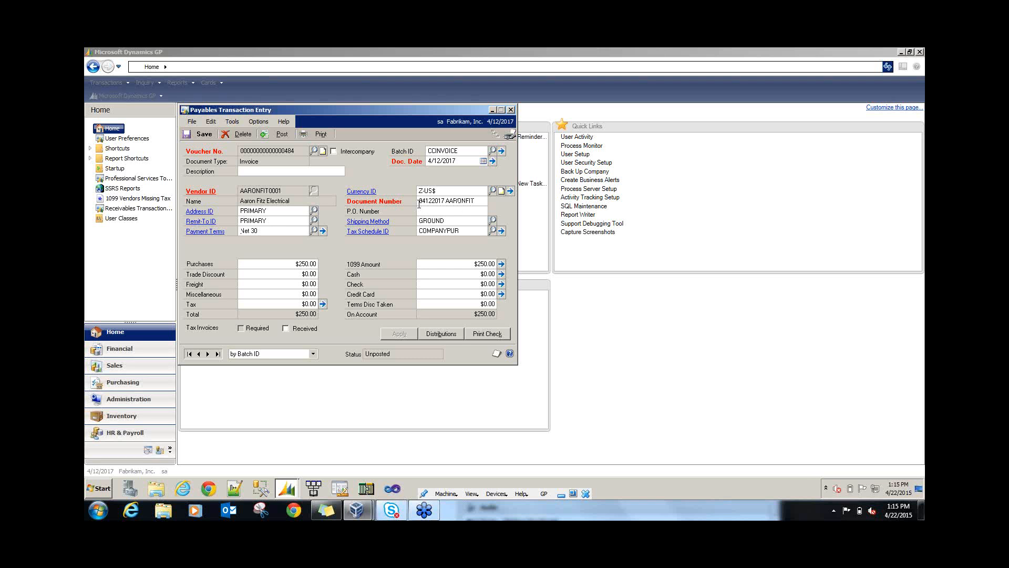
Step: Review the invoice's account distributions and close the payables transaction
left_click(434, 333)
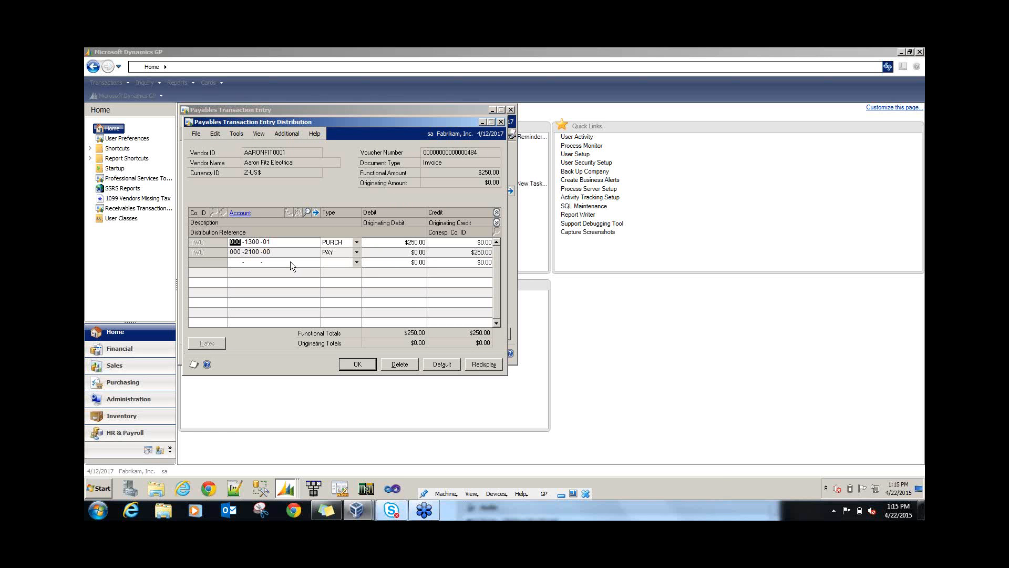
left_click(501, 122)
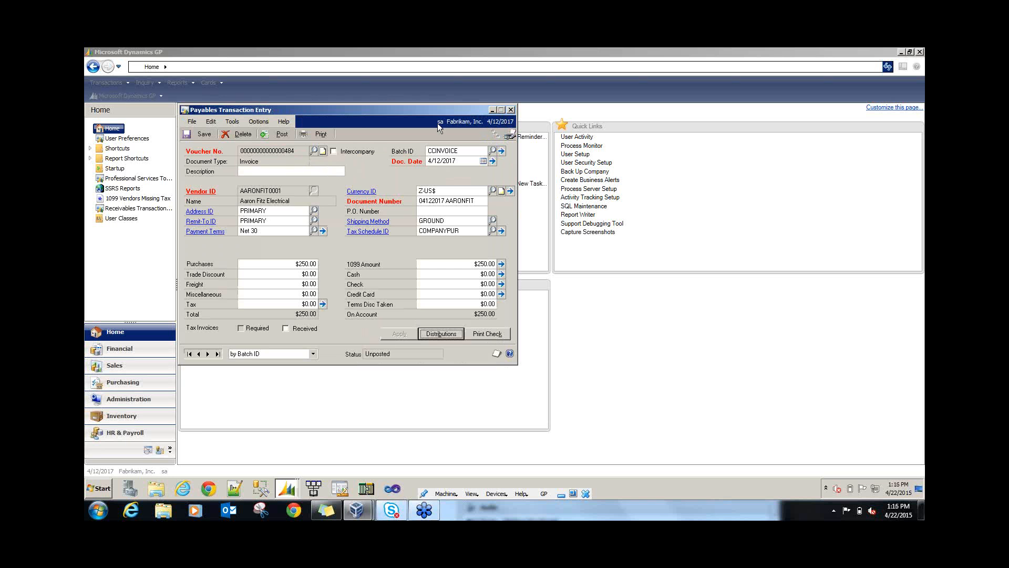
left_click(510, 109)
left_click(462, 298)
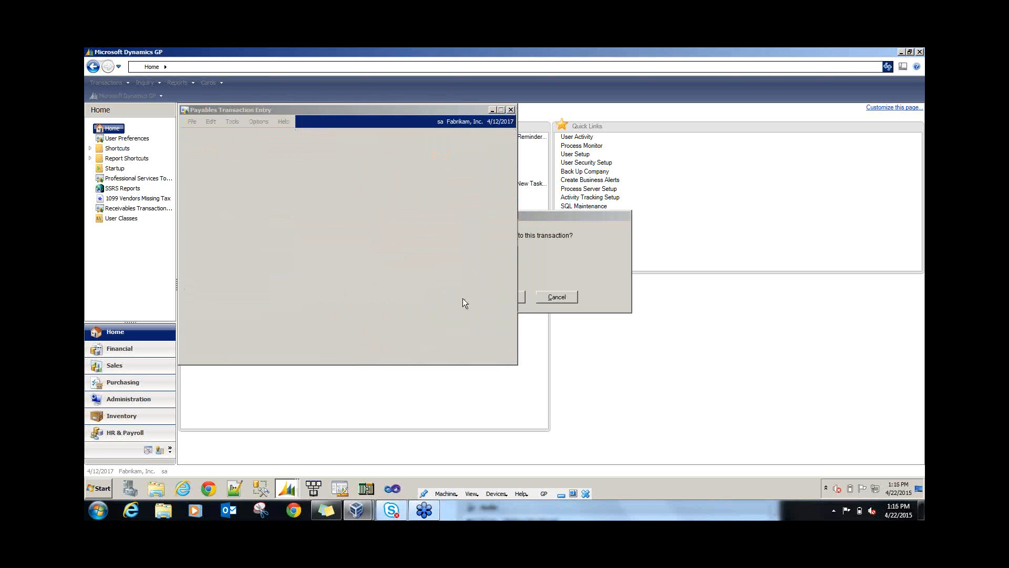
Step: Load the CCINVOICE batch in Payables Batch Entry
left_click(118, 82)
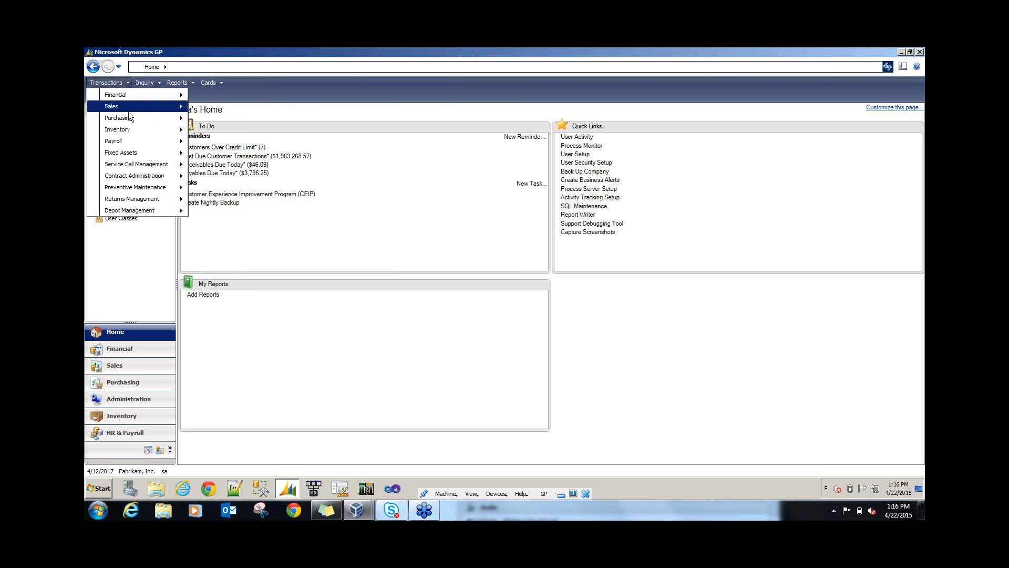
mouse_move(155, 117)
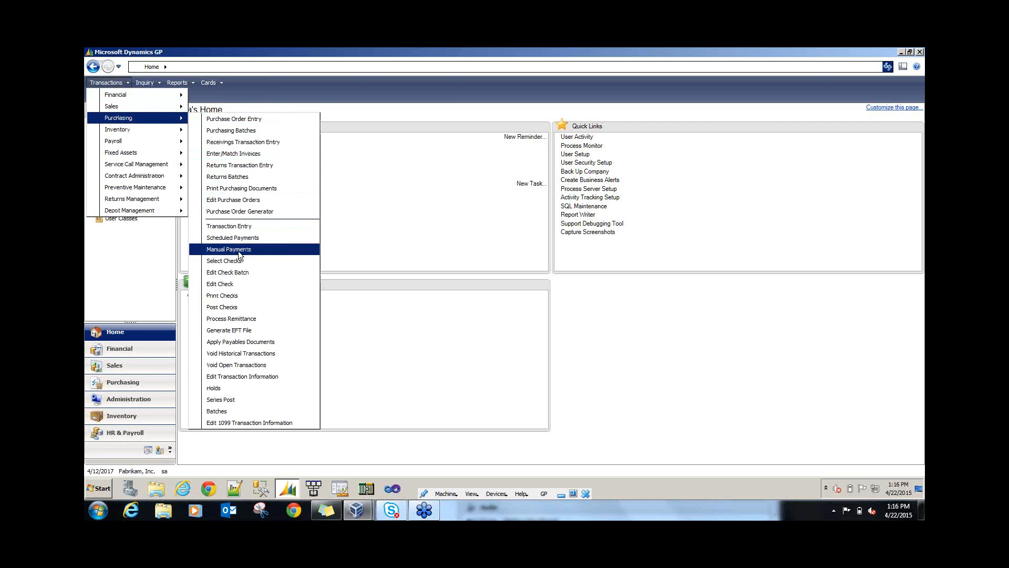
left_click(220, 411)
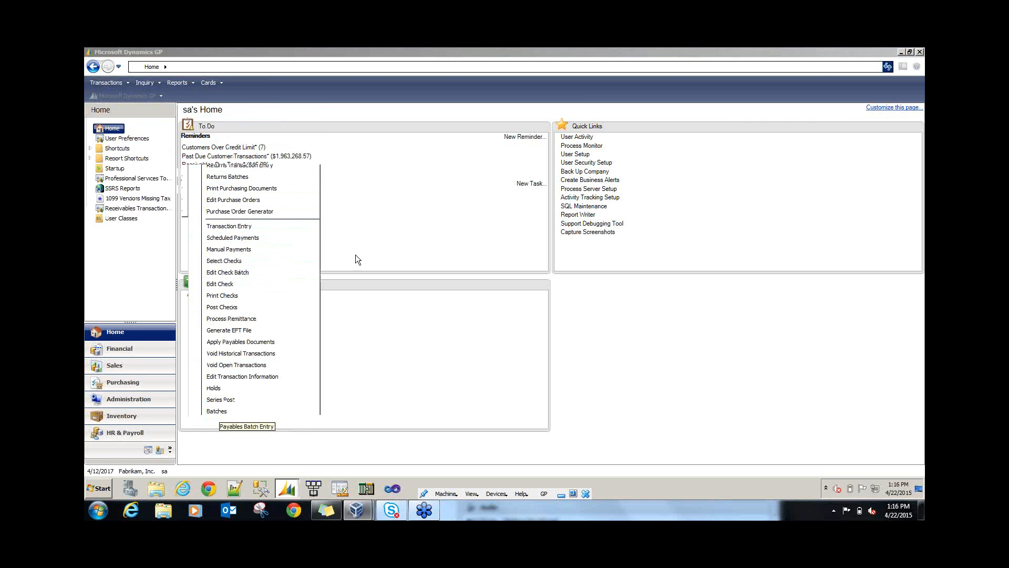
left_click(304, 212)
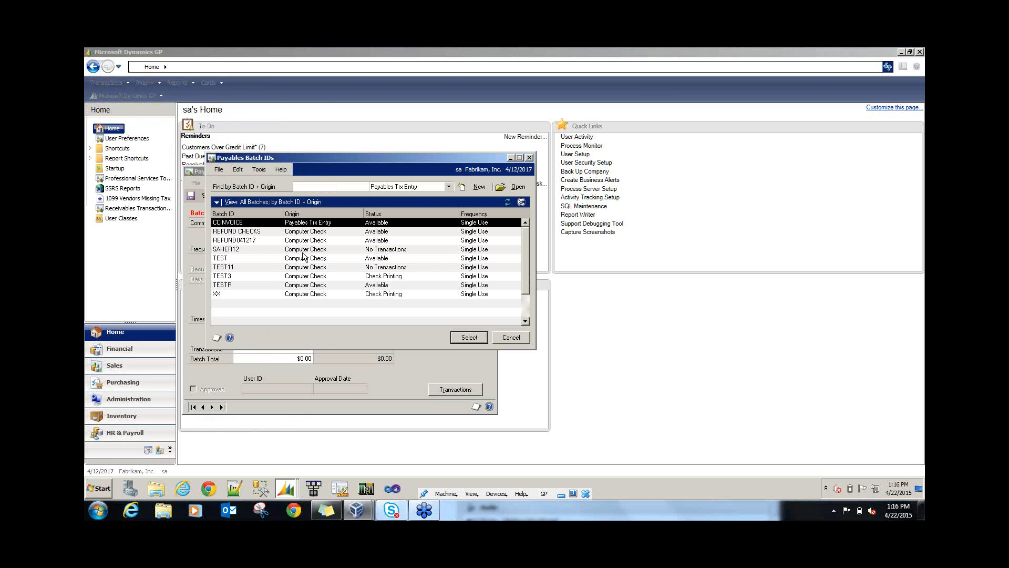
left_click(457, 342)
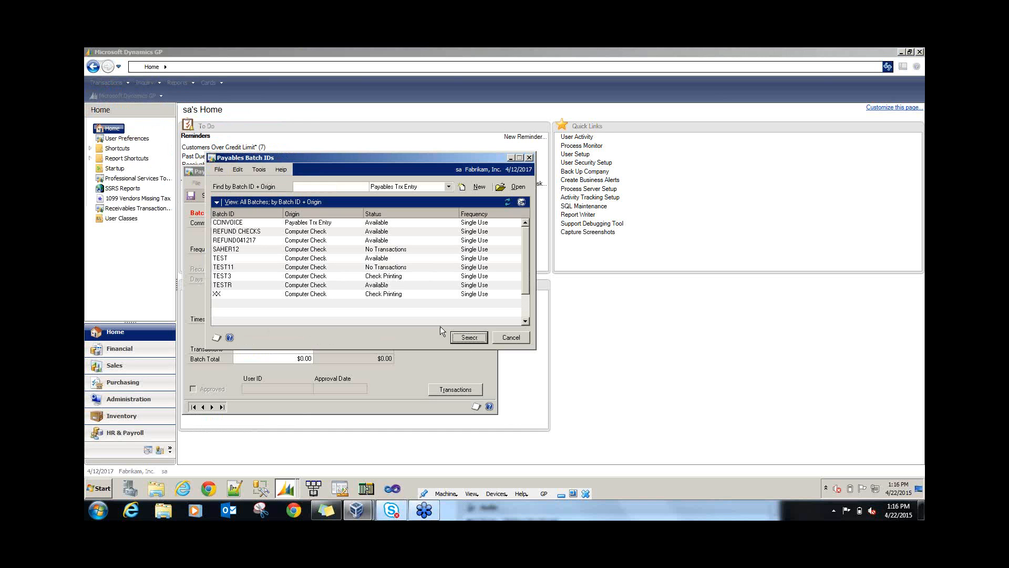
left_click(465, 339)
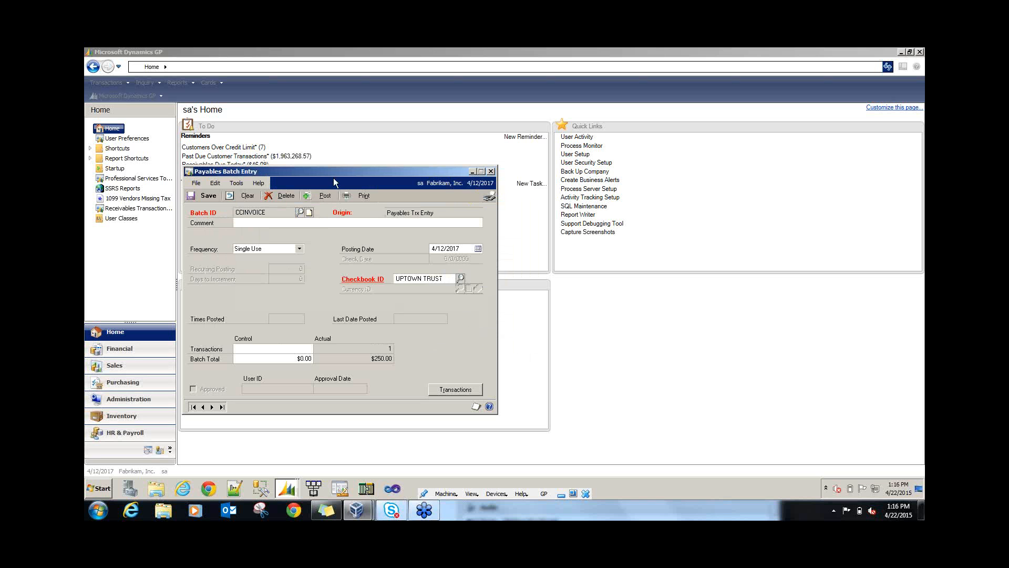
Step: Post the CCINVOICE batch without printing the posting journals and close the batch entry
left_click(317, 196)
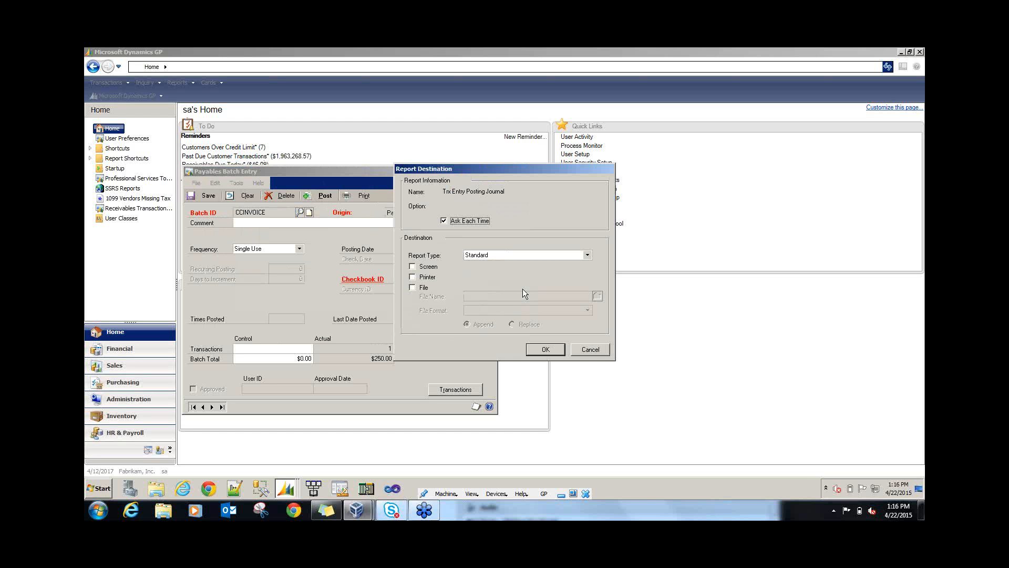
left_click(591, 350)
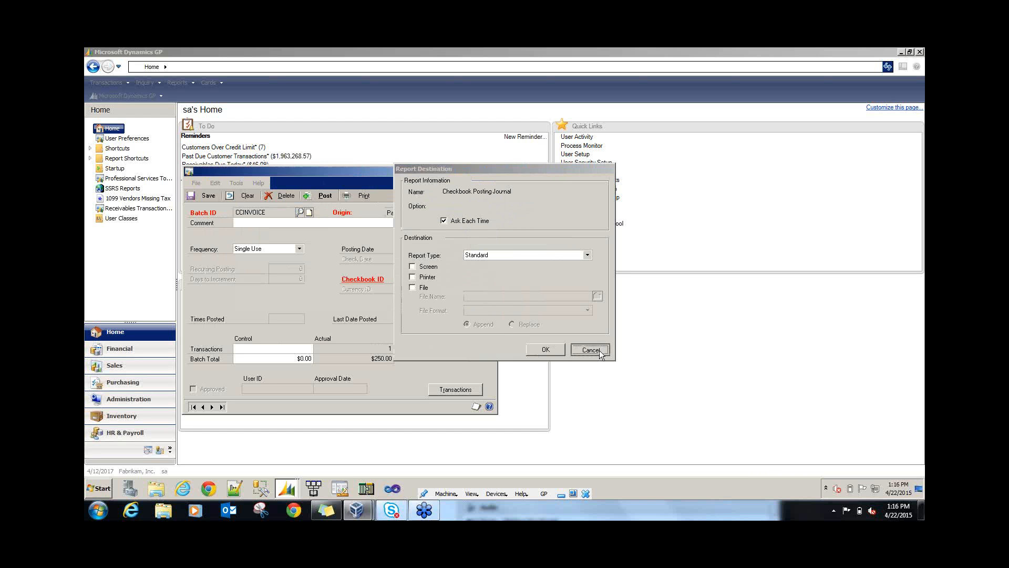
left_click(599, 350)
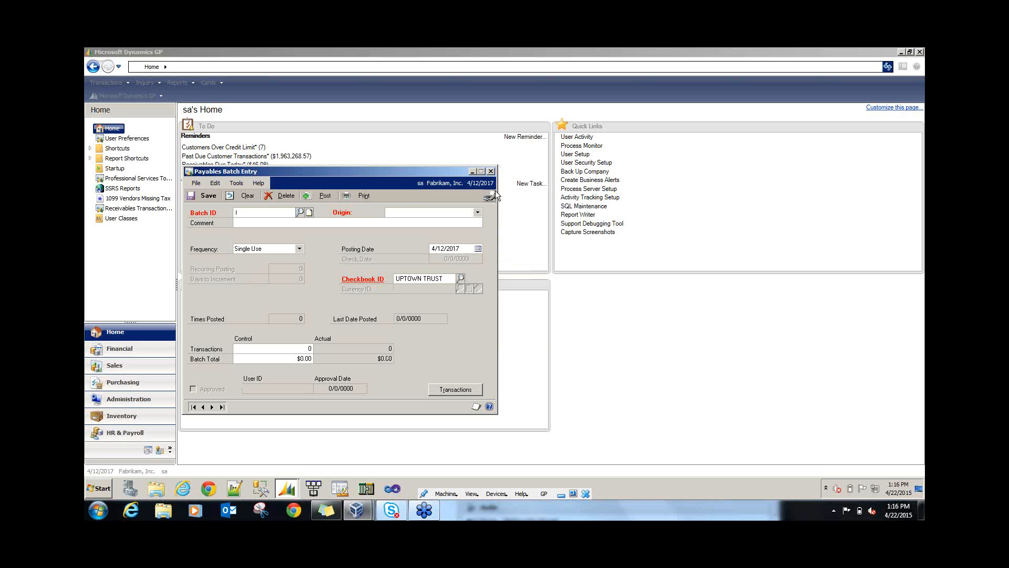
left_click(491, 171)
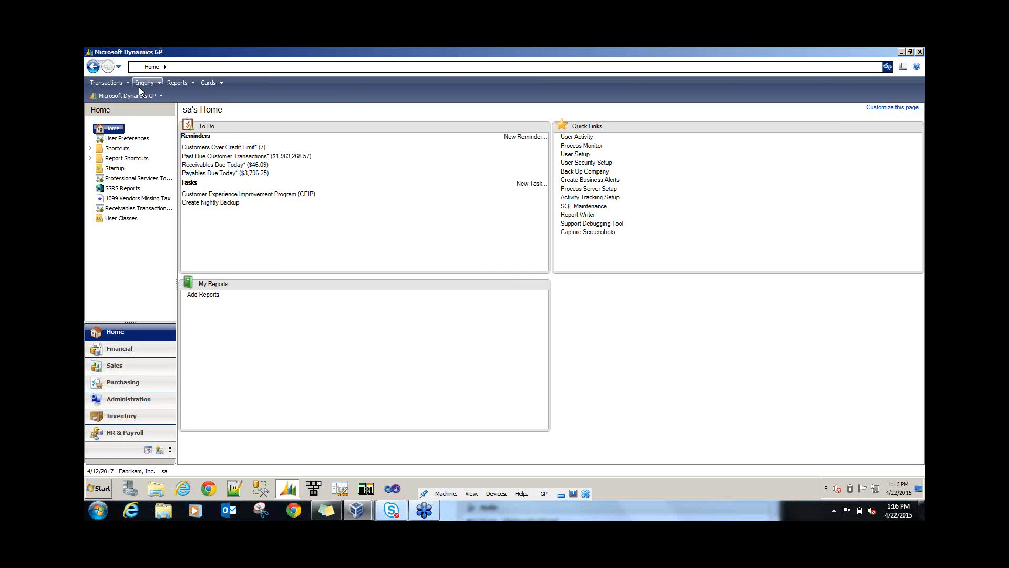
Step: Start a payables manual payment for the vendor Aaron Fitz Electrical
left_click(121, 82)
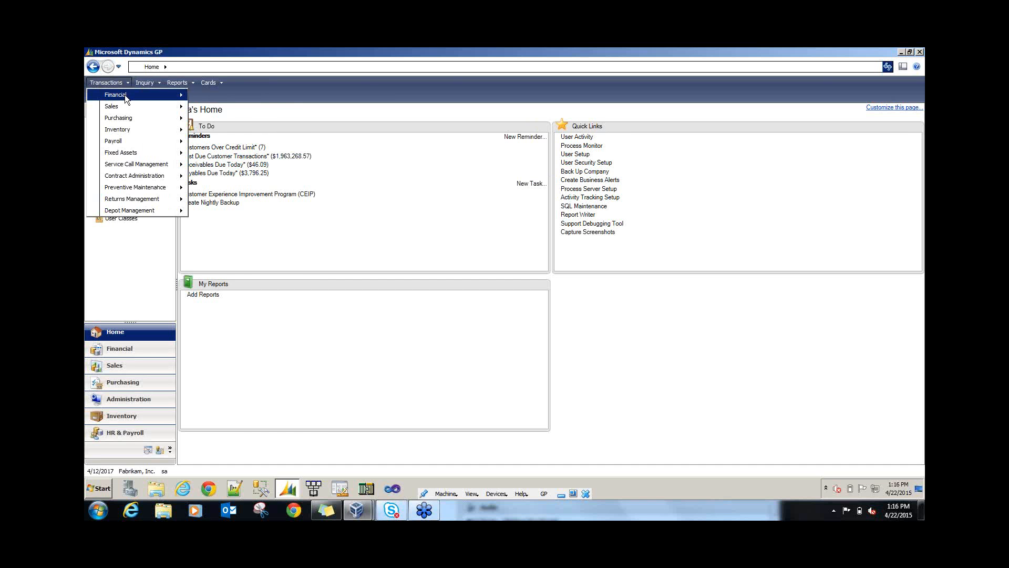
mouse_move(143, 115)
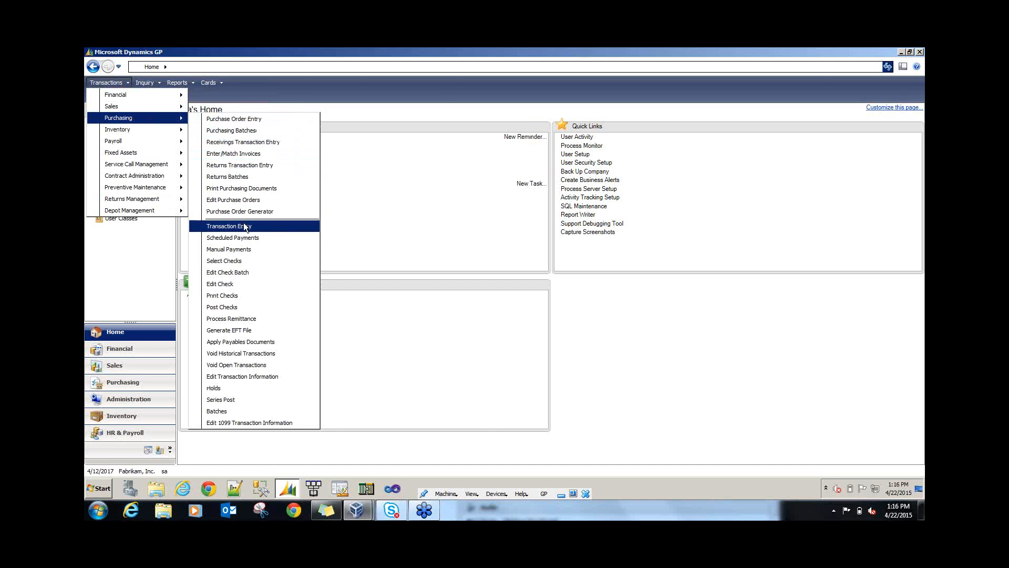
left_click(252, 249)
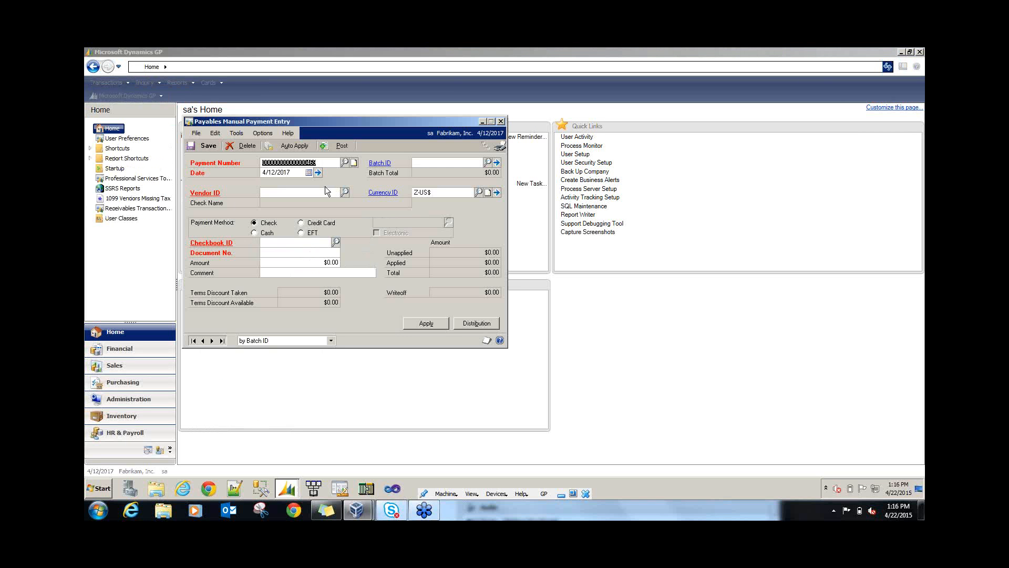
left_click(347, 193)
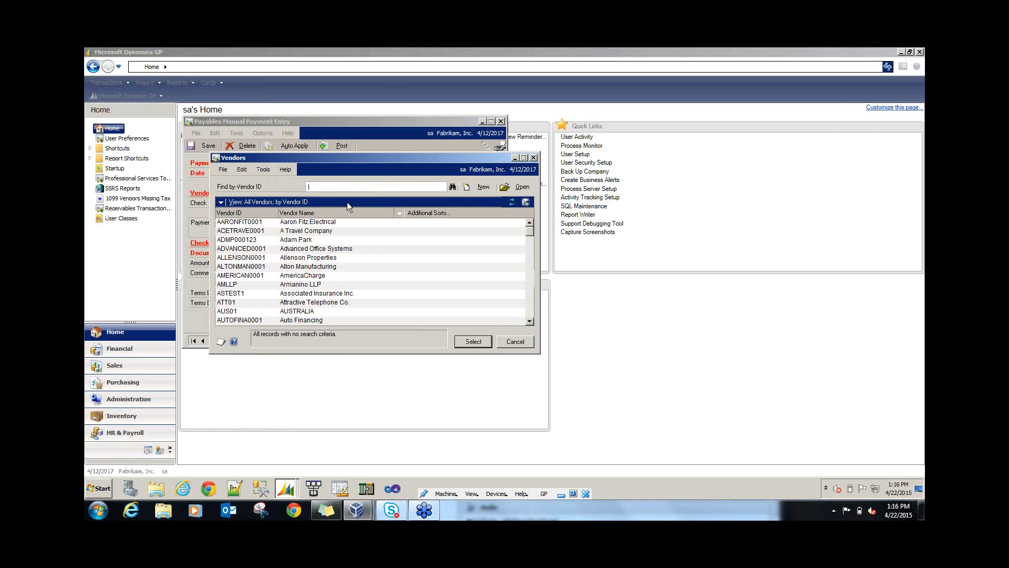
left_click(313, 223)
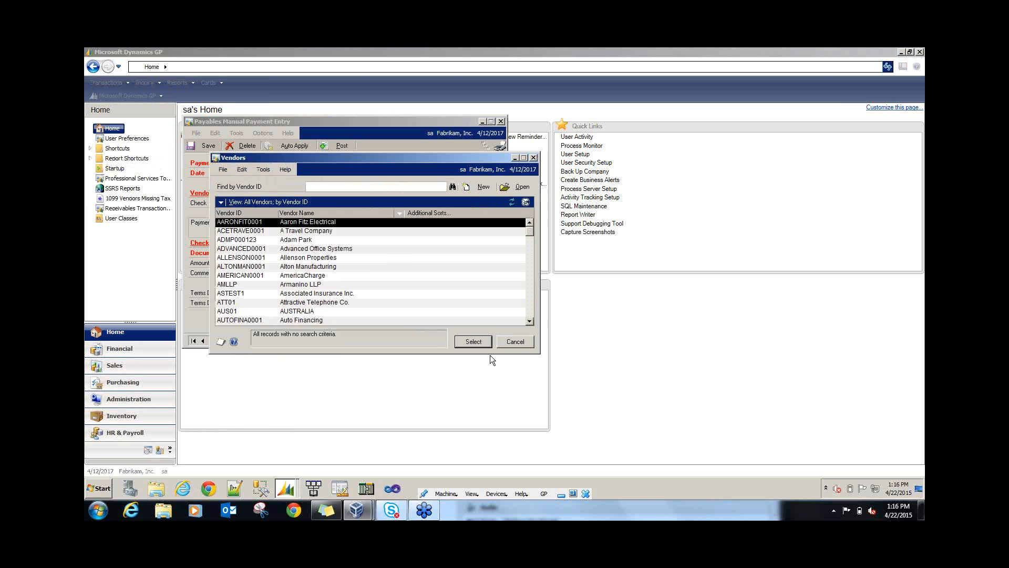
left_click(470, 341)
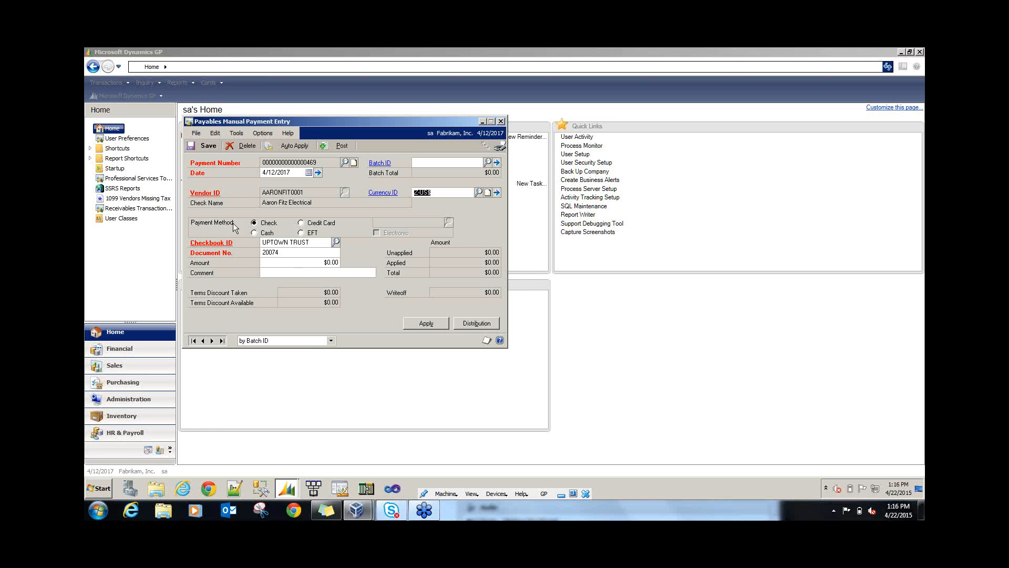
Step: Set the payment method to Credit Card using the VISA card
left_click(309, 225)
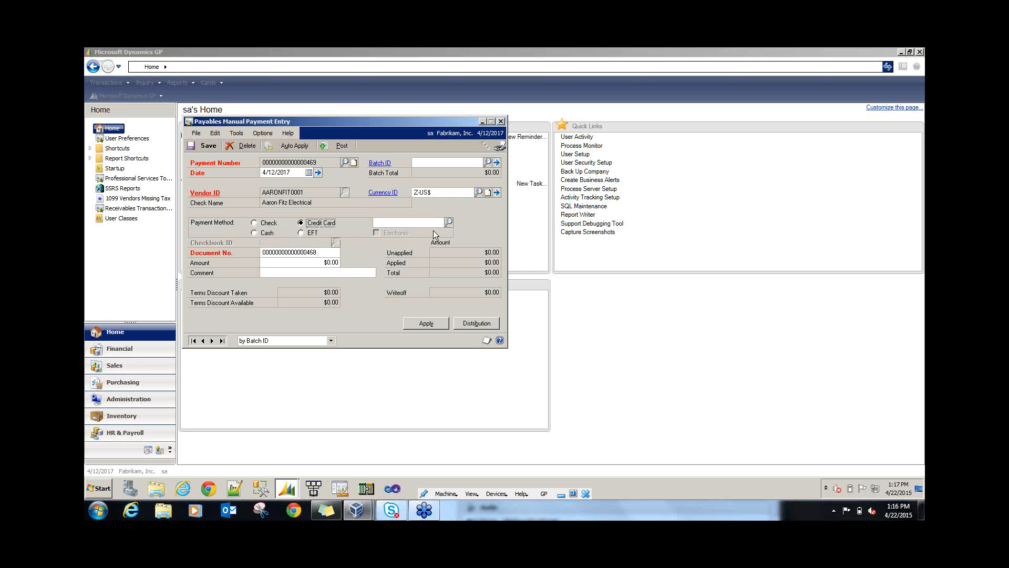
left_click(449, 223)
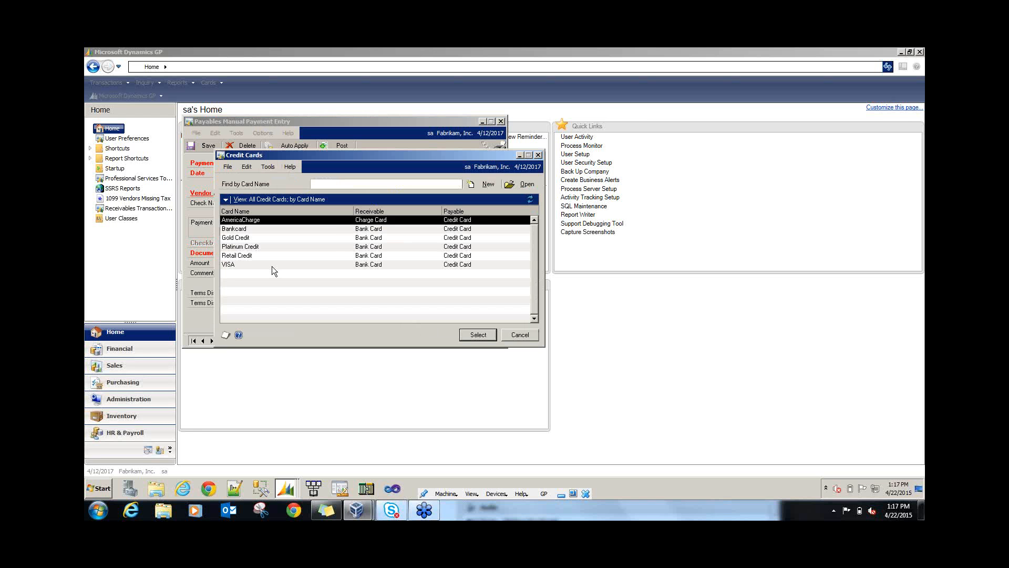
left_click(277, 265)
left_click(476, 335)
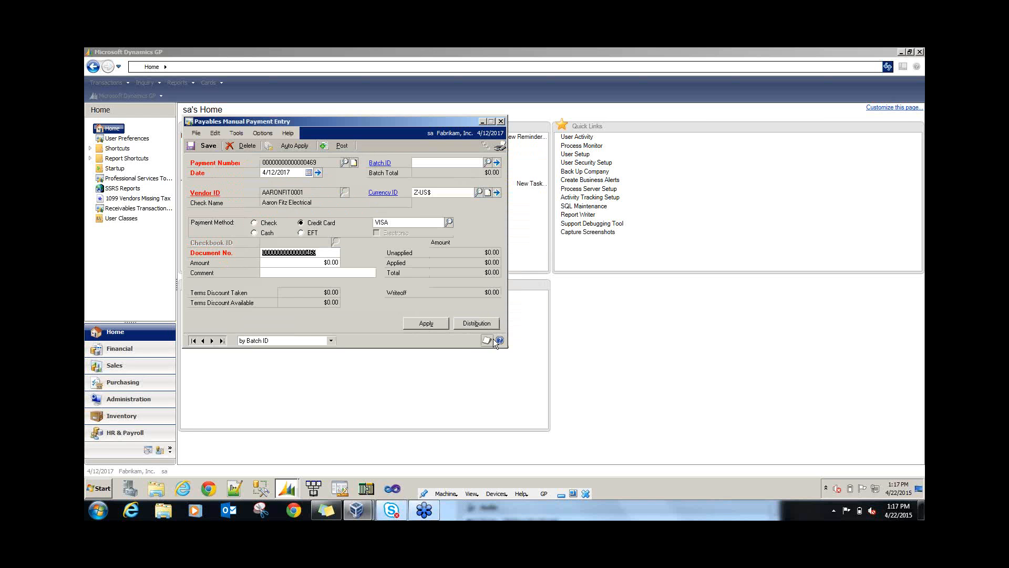
Step: Replace the payment's document number with AARONFITZ followed by 04122317 and set the amount to $250.00
left_click(330, 253)
left_click_drag(322, 252, 264, 251)
type("04122317")
key("Tab")
key("shift+Tab")
key("Home")
type("AARONFITZ")
key("Tab")
type("250")
key("Tab")
Step: Review the account distributions of the manual payment, including its CASH and PAY lines, and return to the payment entry
left_click(468, 324)
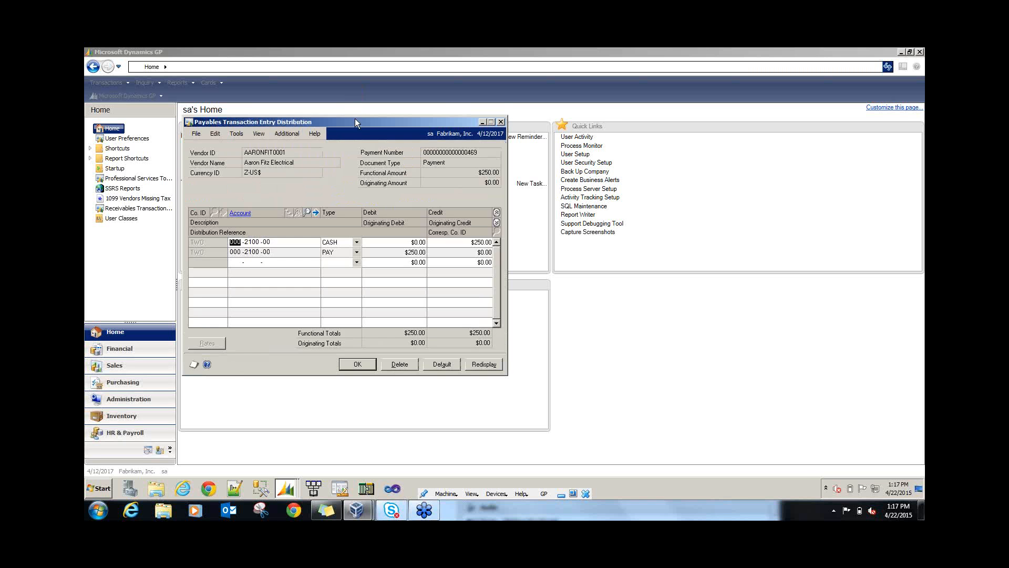
left_click_drag(358, 125, 563, 143)
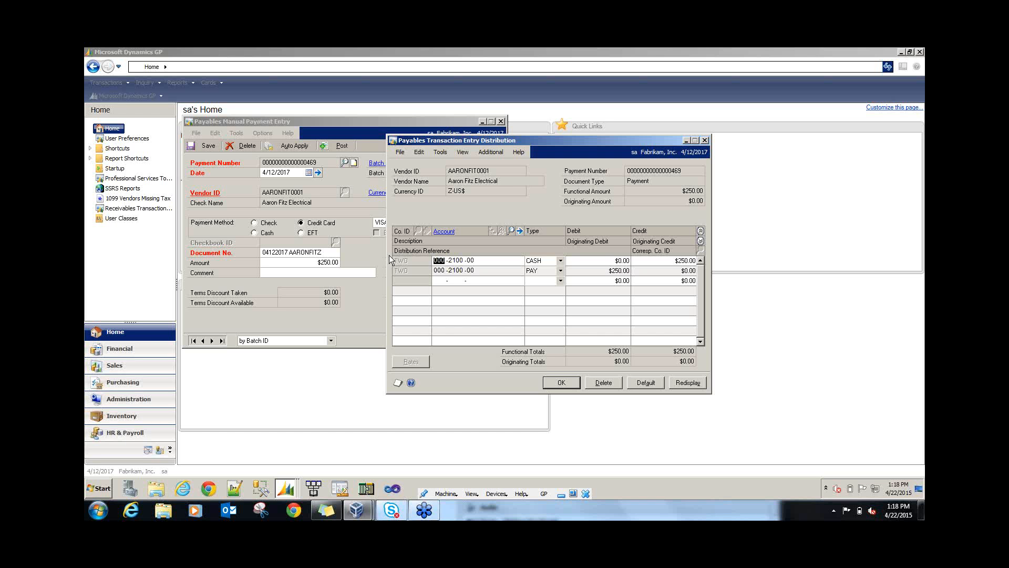
left_click(574, 382)
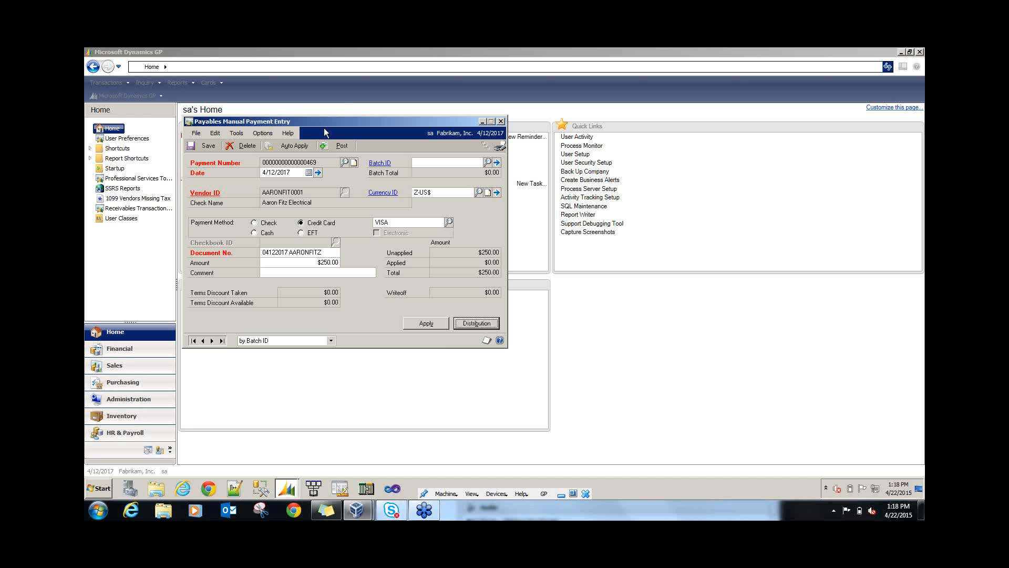
Step: Apply the full $250.00 payment to the Aaron Fitz Electrical invoice 04122017 AARONFIT
left_click(430, 323)
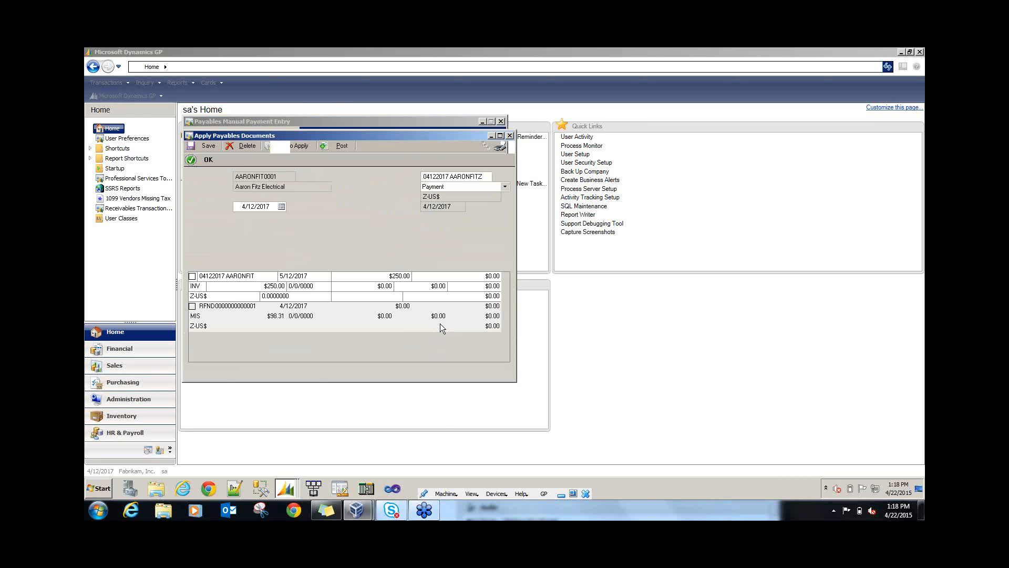
left_click(193, 276)
left_click(206, 160)
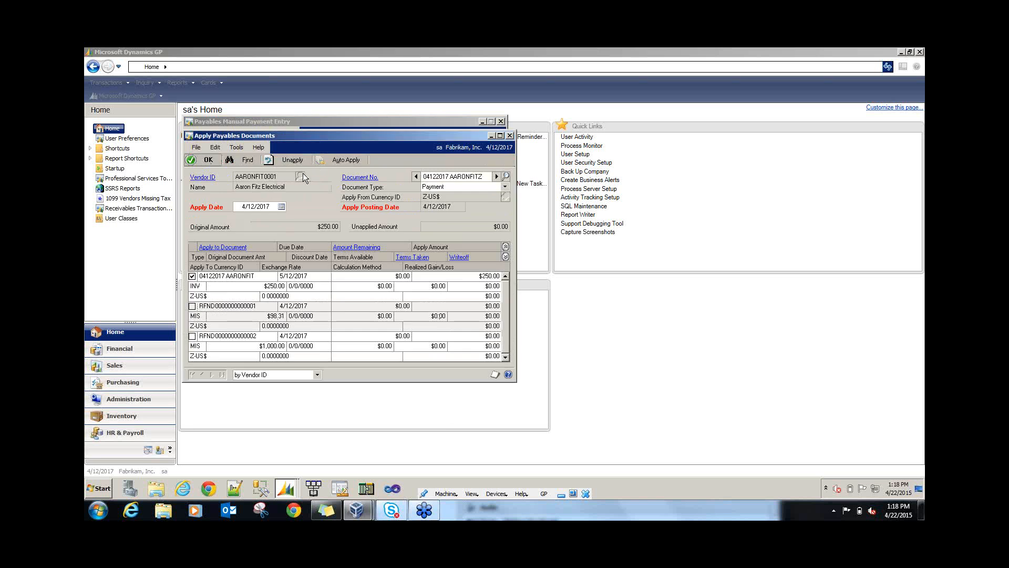
Step: Post the manual payment, close the payment entry and skip printing the posting journals
left_click(329, 149)
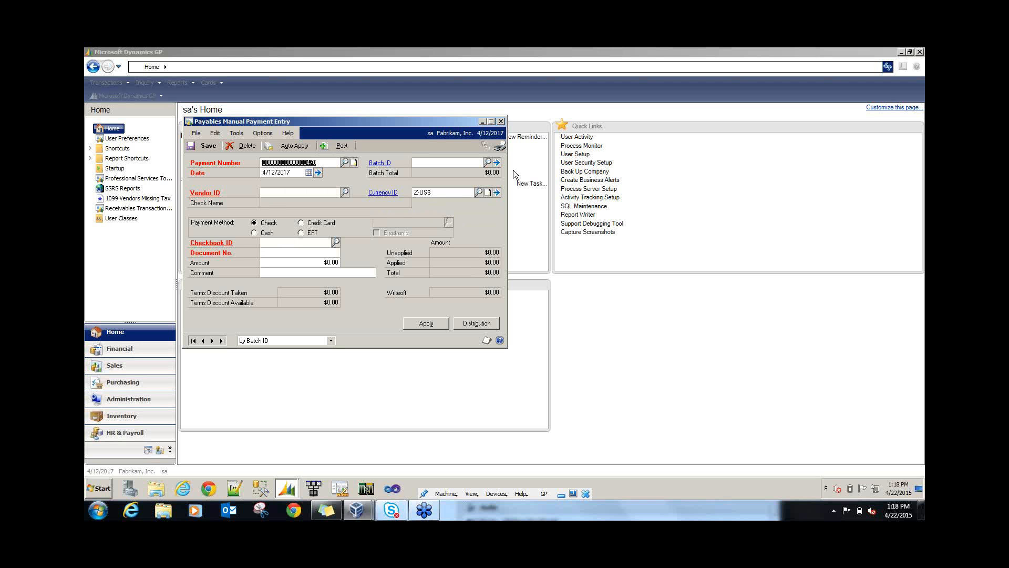
left_click(501, 122)
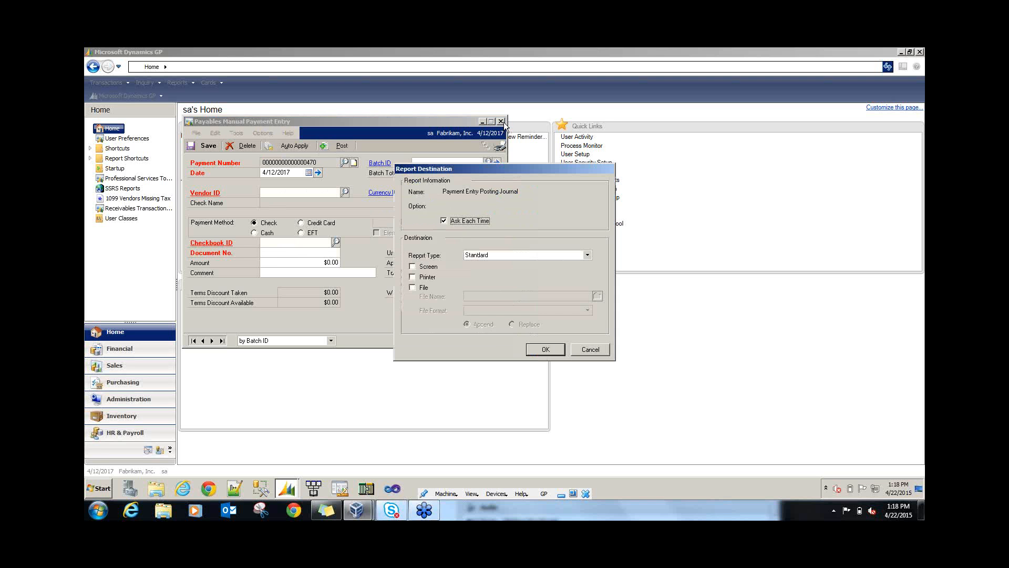
left_click(590, 349)
left_click(592, 348)
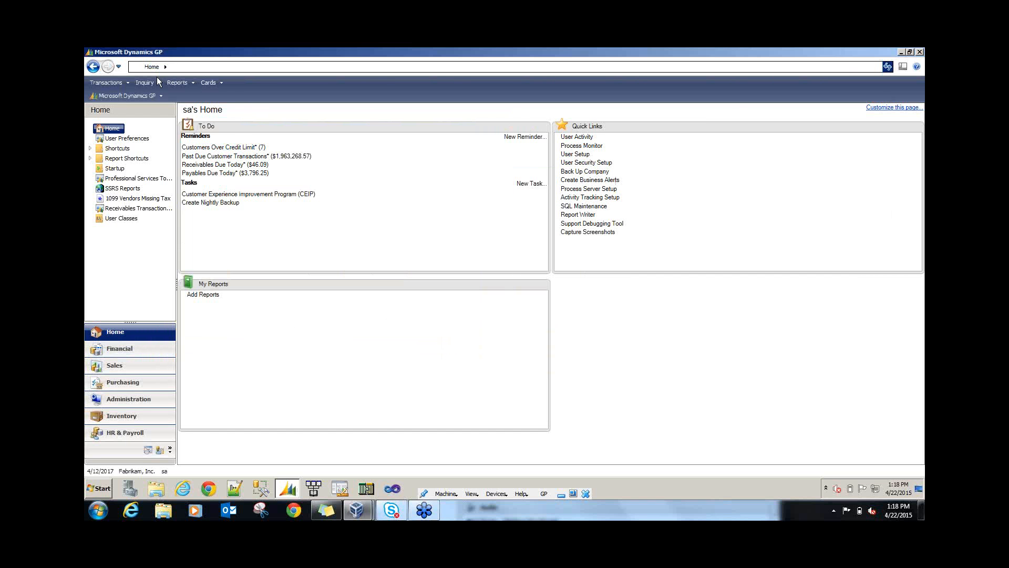
Step: Look up the payables transactions of vendor Aaron Fitz Electrical and examine the 04122017 AARONFITZ payment and 04122017 AARONFIT invoice
left_click(156, 80)
mouse_move(162, 118)
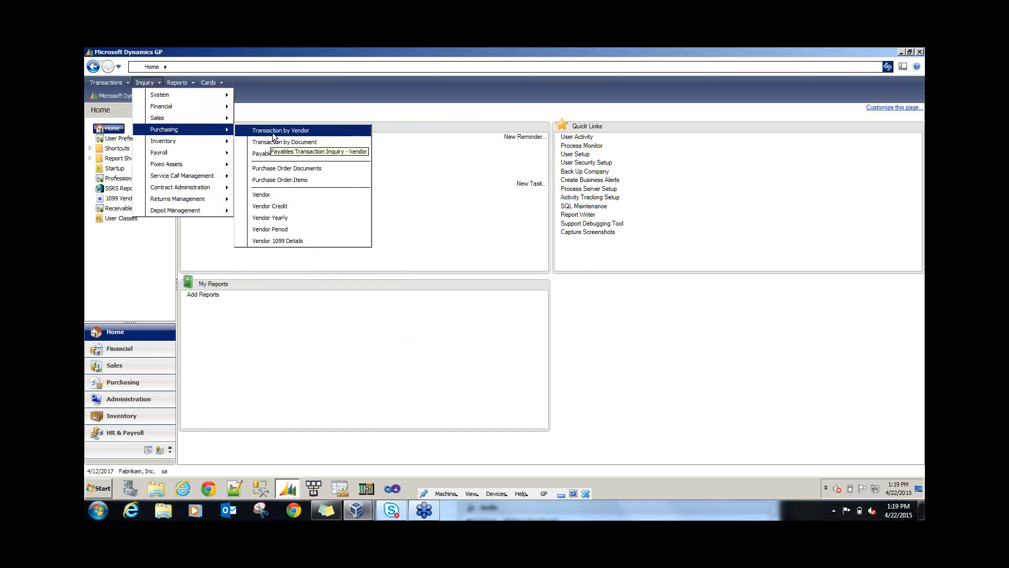
left_click(273, 135)
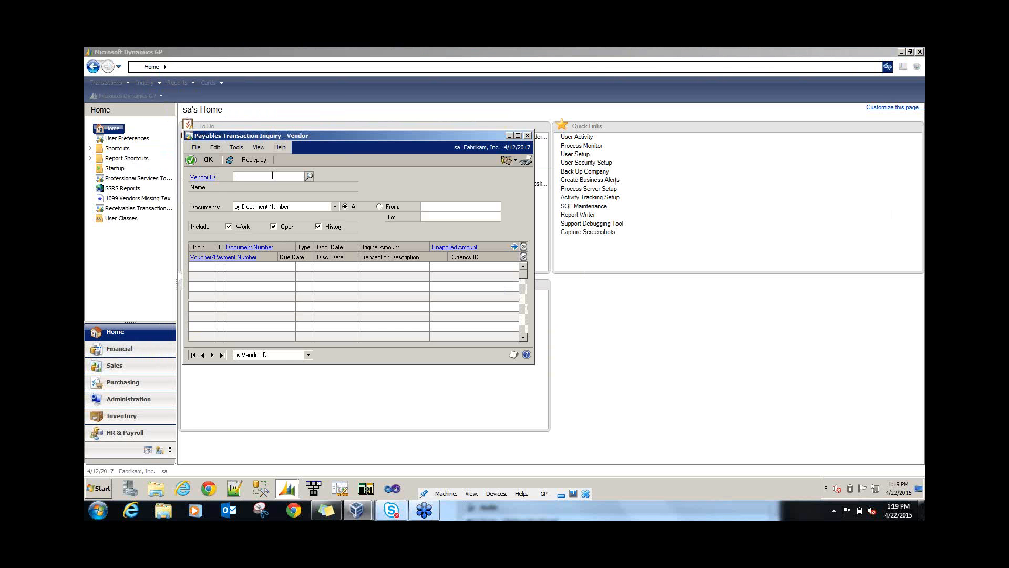
left_click(308, 178)
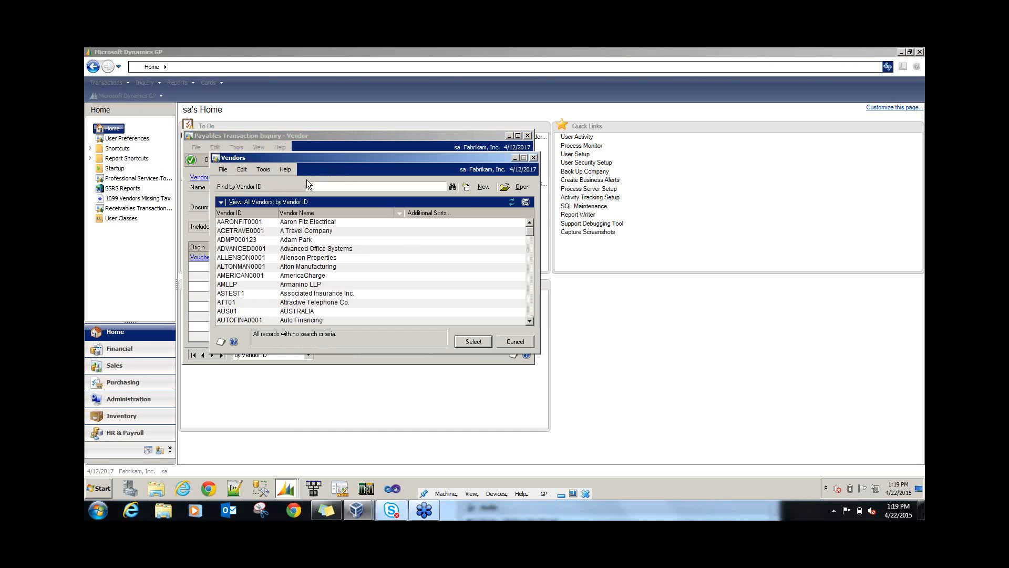
left_click(473, 342)
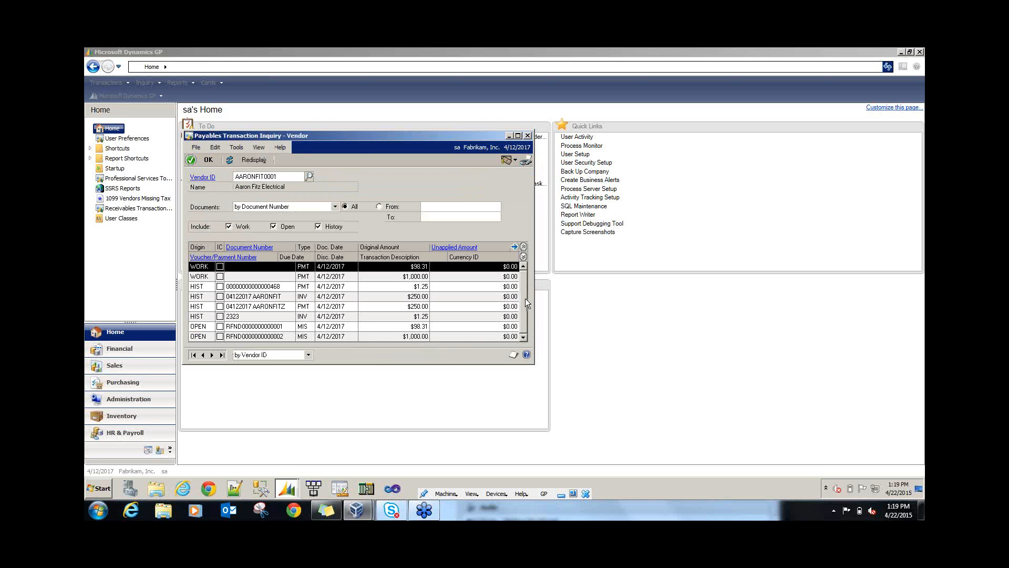
left_click(259, 308)
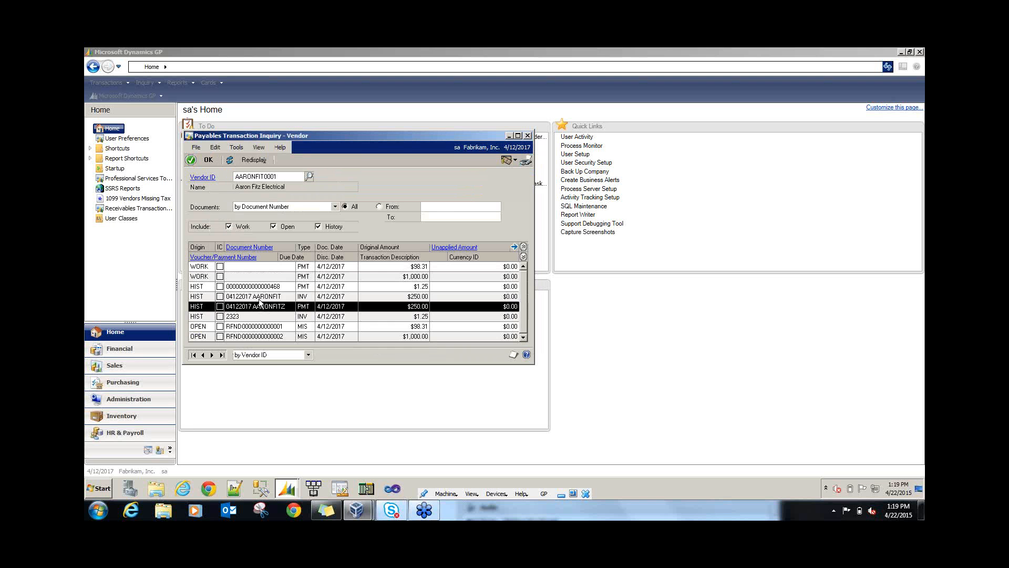
left_click(260, 299)
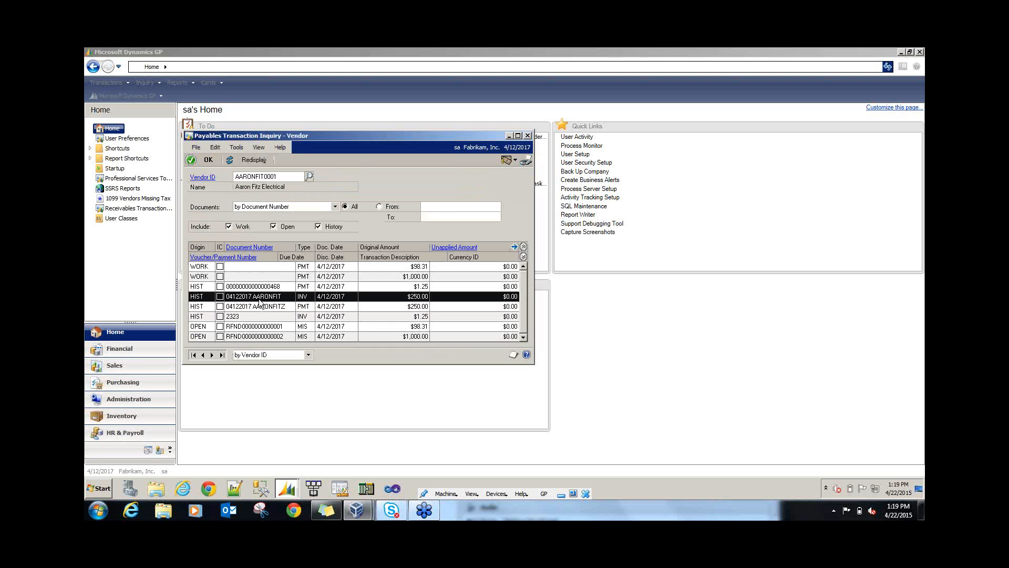
Step: Look up the payables transactions of vendor VISA, examine the 04122017 AARONFITZ invoice and close the inquiry
left_click(284, 177)
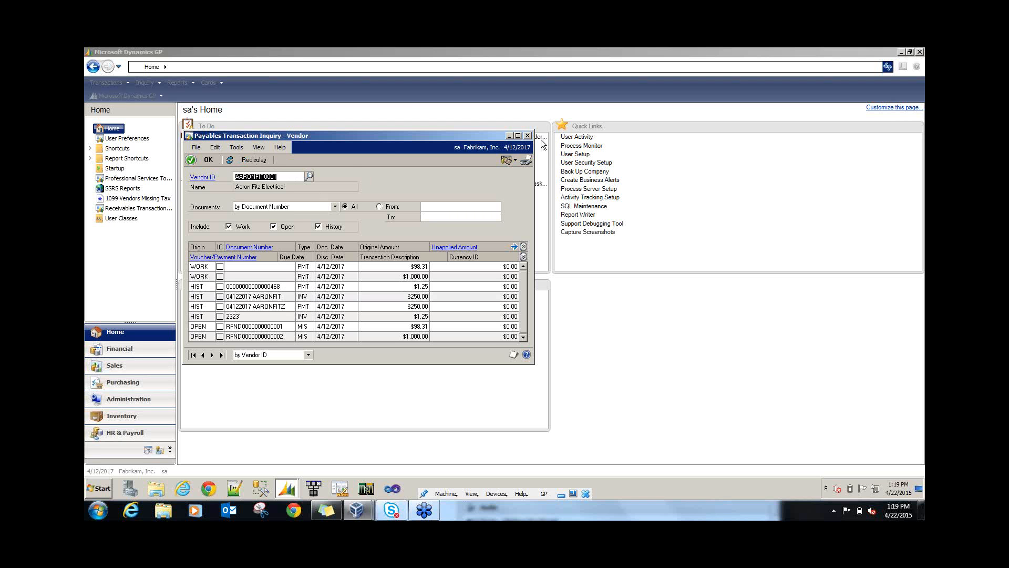
key("BackSpace")
type("VISA")
key("Tab")
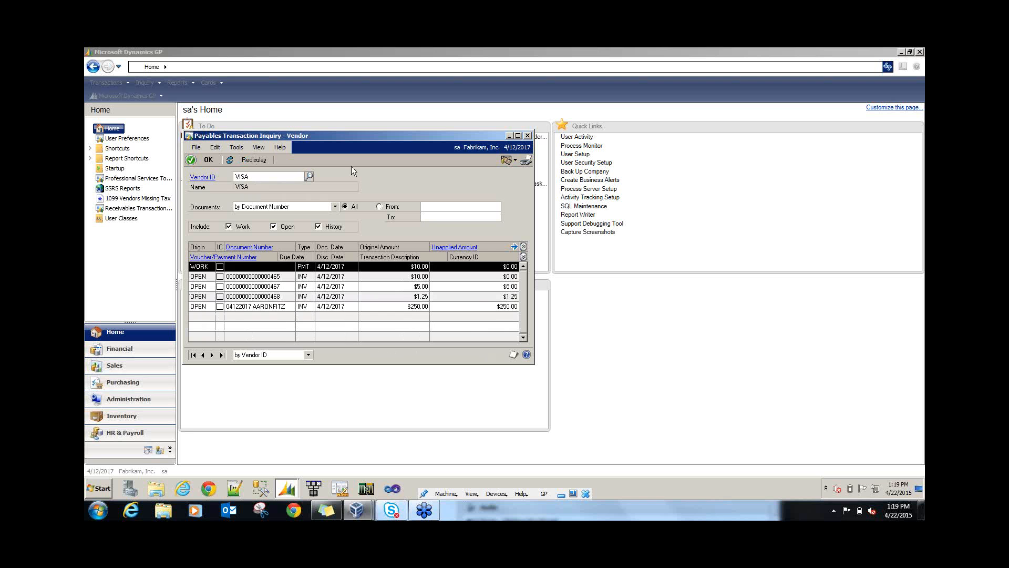
left_click(273, 308)
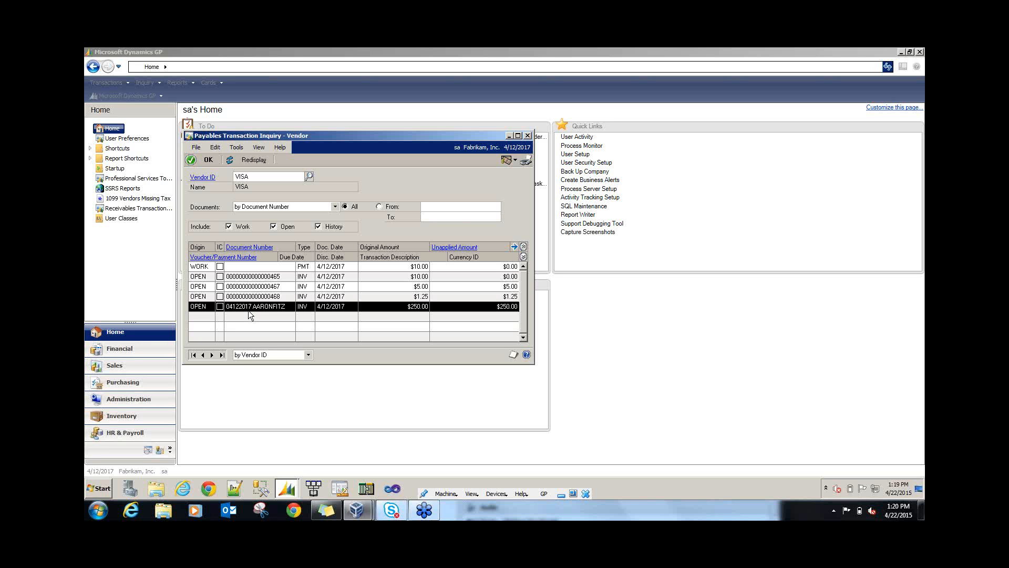
left_click(528, 135)
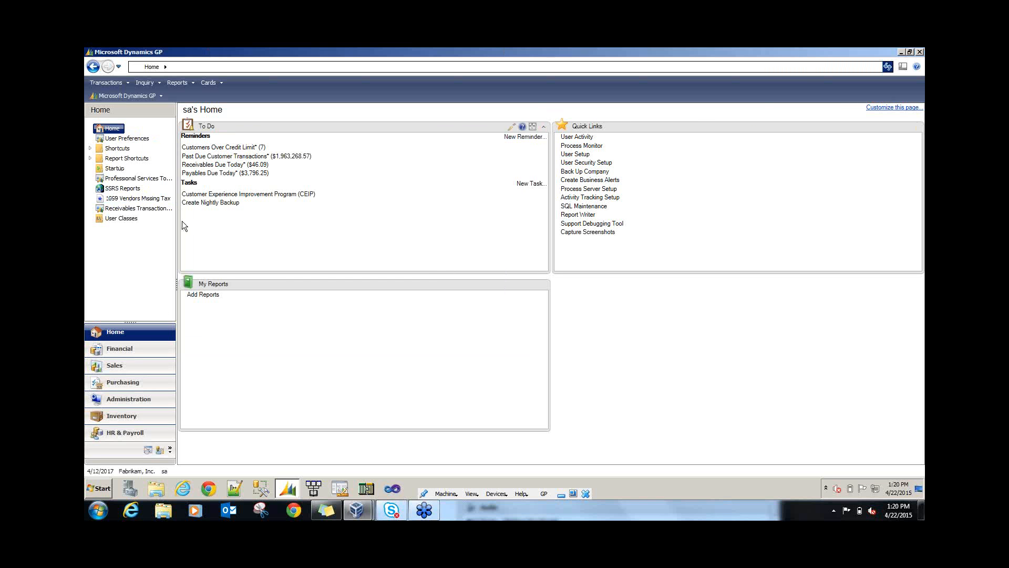
Step: Review the unposted receivables sales invoice for Aaron Fitz Electrical in the CCINVOICE batch and close it
left_click(147, 364)
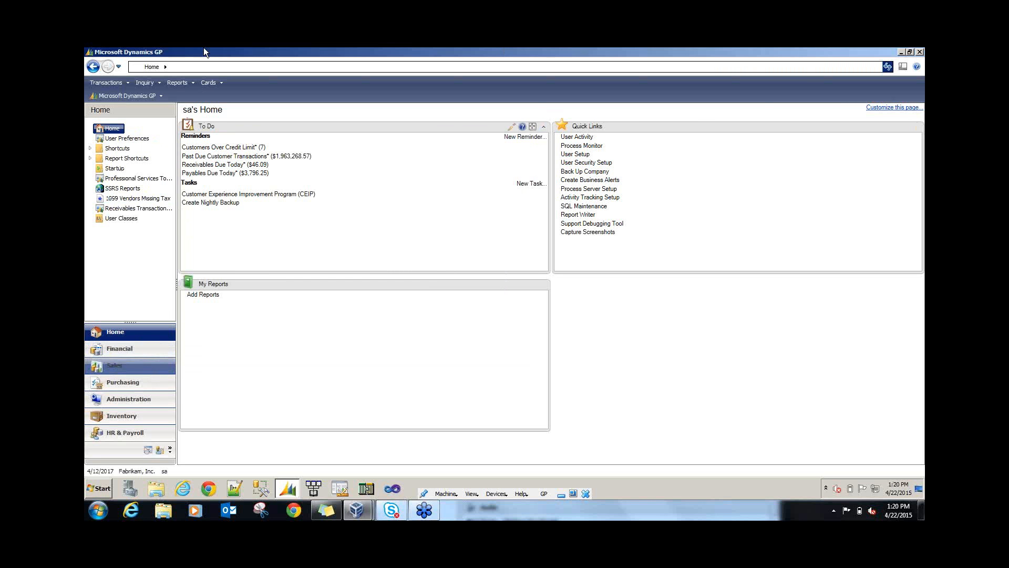
left_click(107, 82)
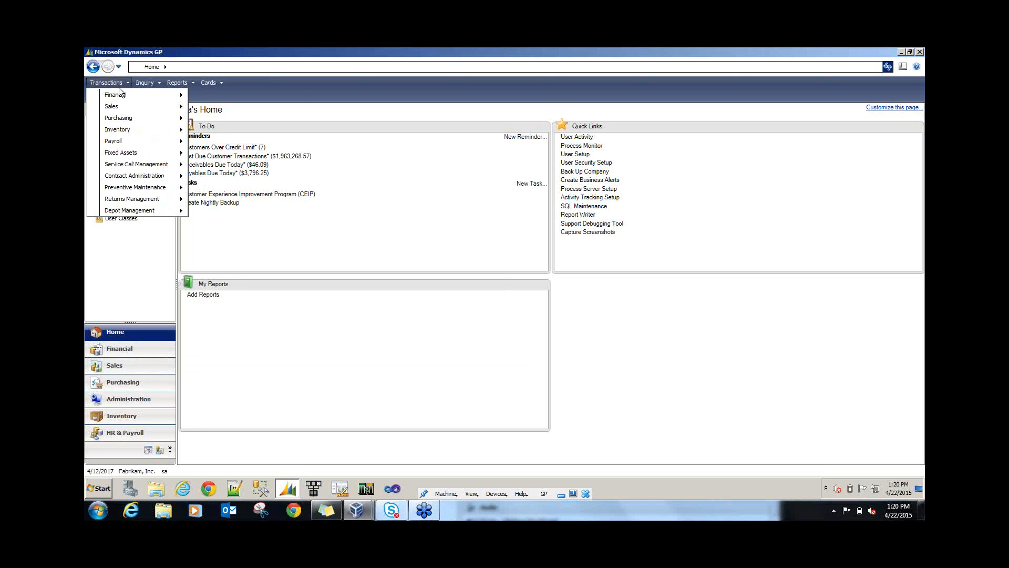
mouse_move(123, 106)
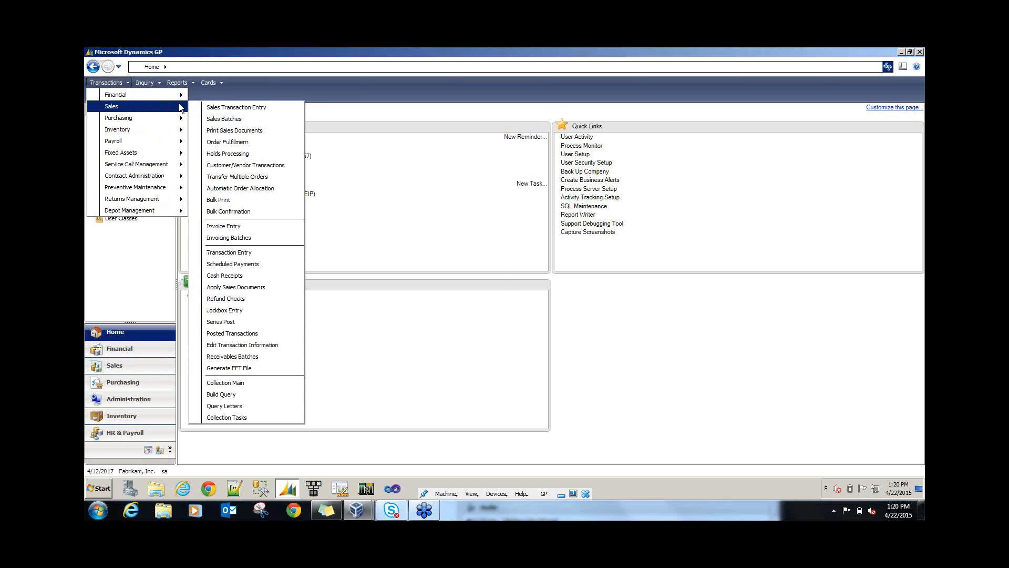
left_click(229, 253)
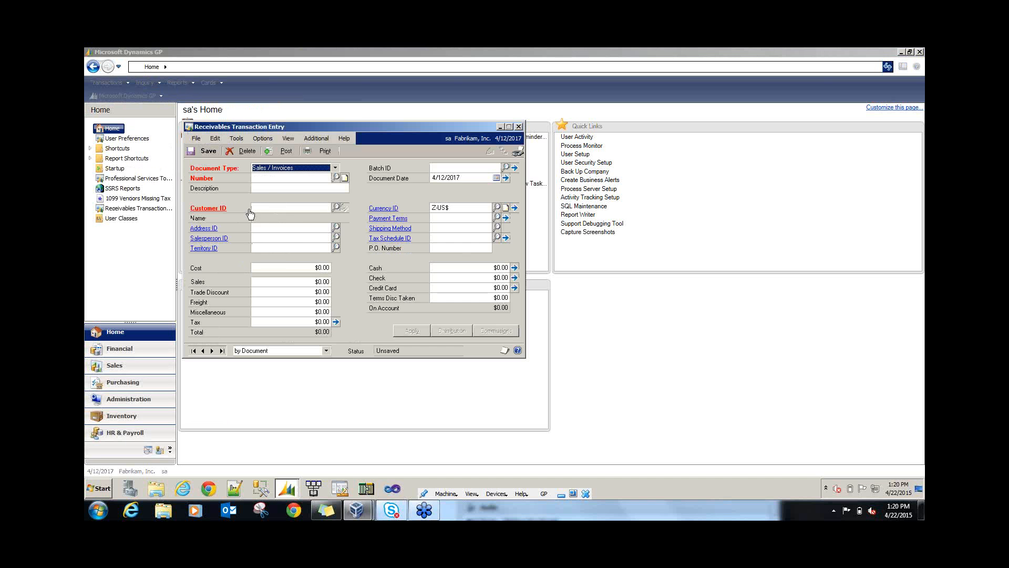
left_click(336, 178)
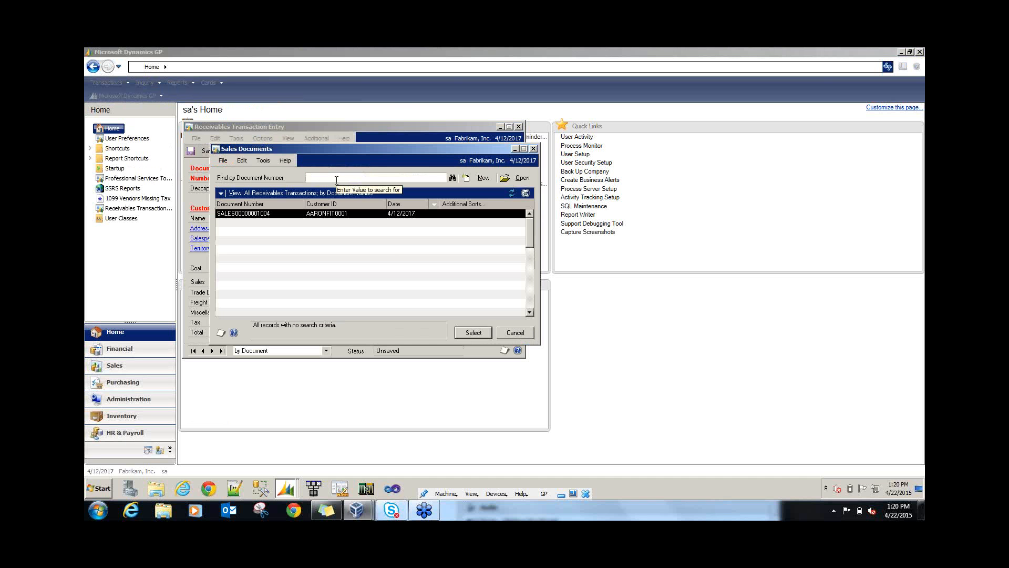
left_click(471, 331)
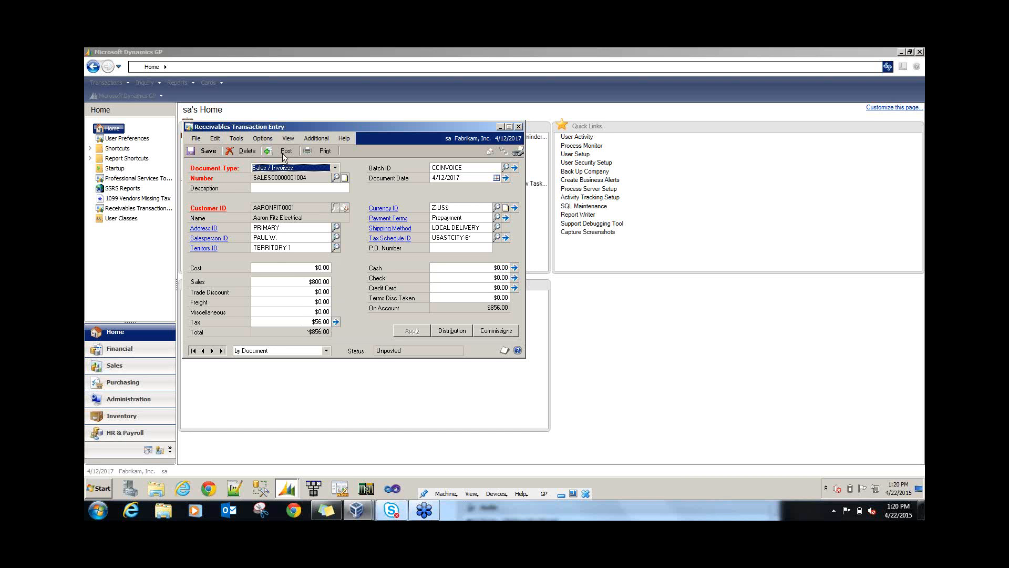
left_click(519, 127)
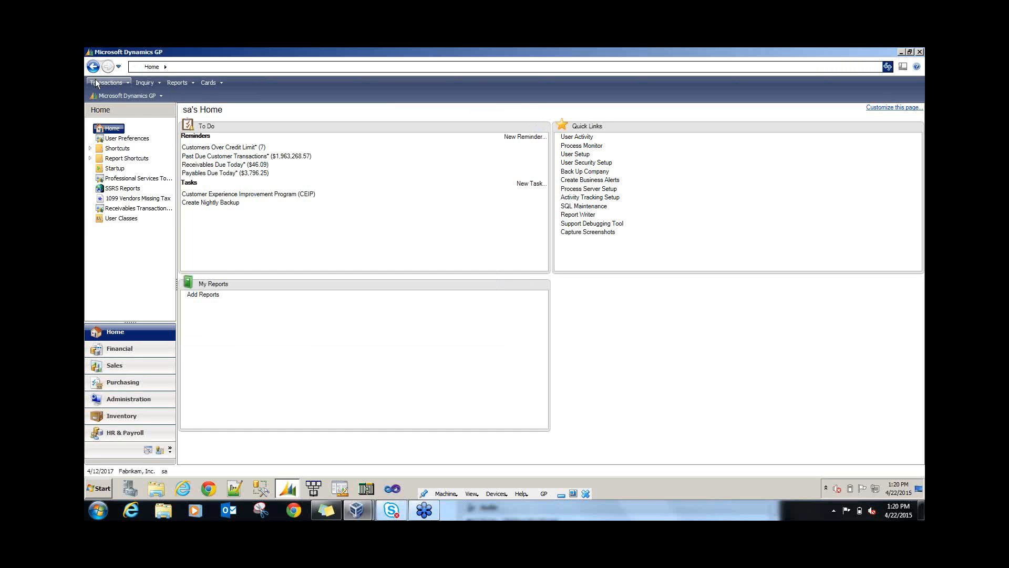
Step: Open the receivables batch CCINVOICE with origin Transaction Entry
left_click(105, 83)
mouse_move(118, 105)
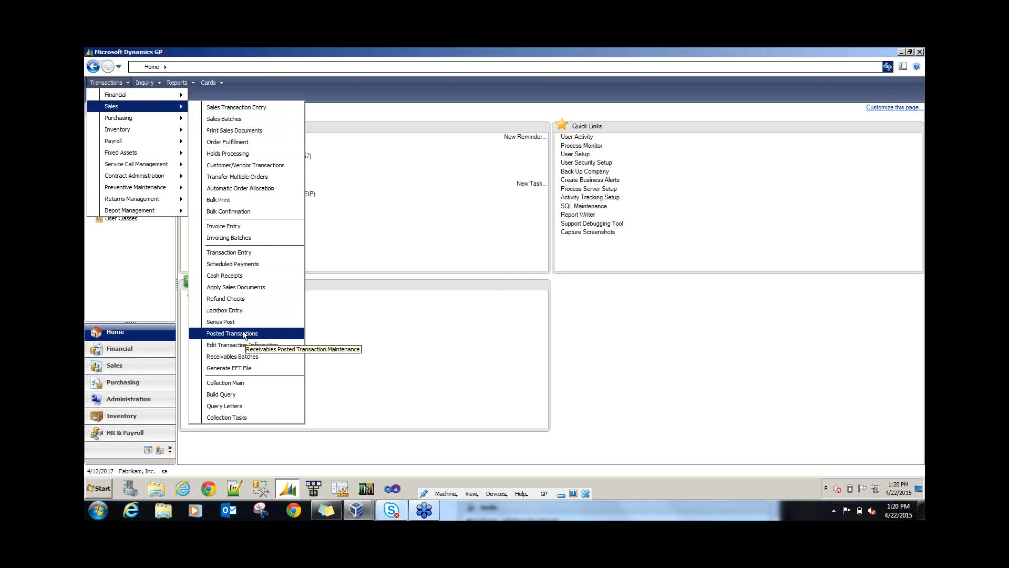
left_click(245, 360)
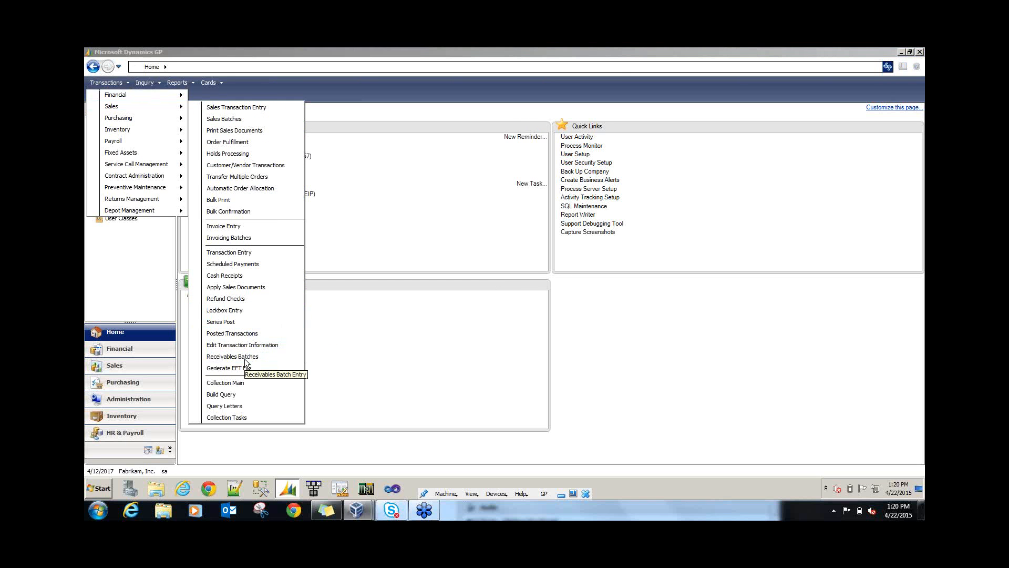
left_click(332, 177)
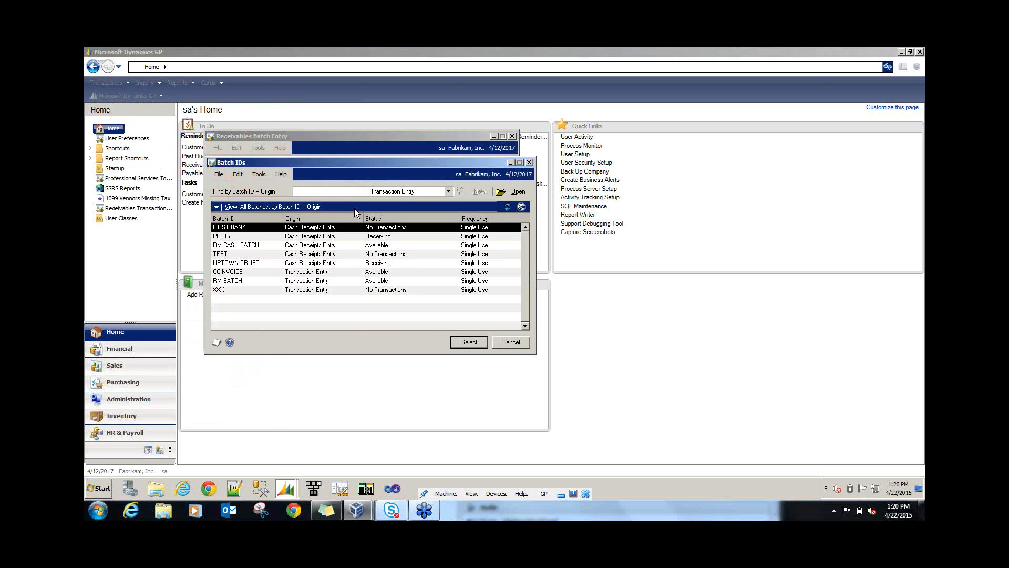
left_click(221, 273)
left_click(468, 342)
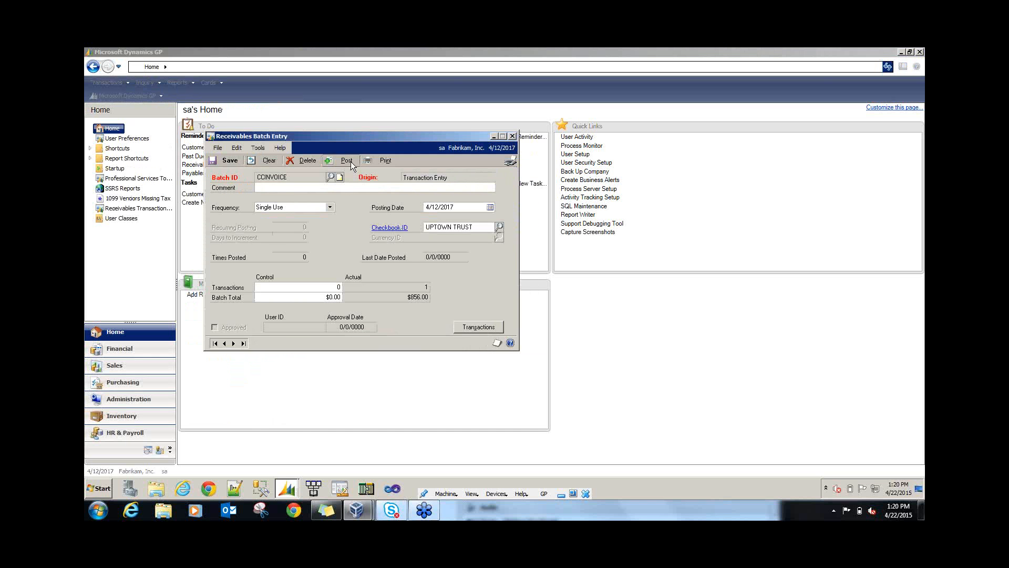
Step: Post the receivables CCINVOICE batch without printing the posting reports and close the batch entry
left_click(346, 160)
left_click(599, 351)
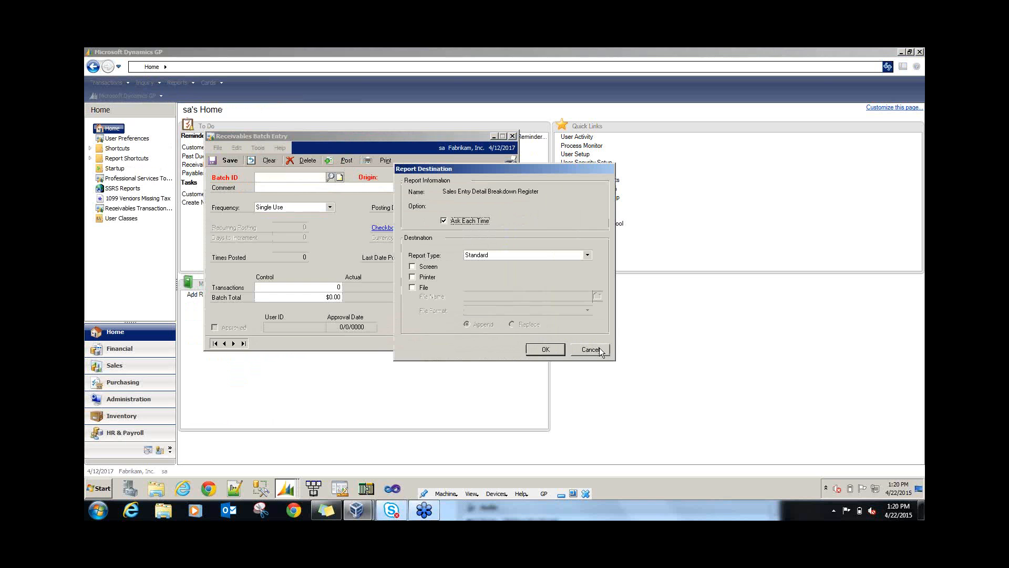
left_click(600, 350)
left_click(600, 351)
left_click(600, 351)
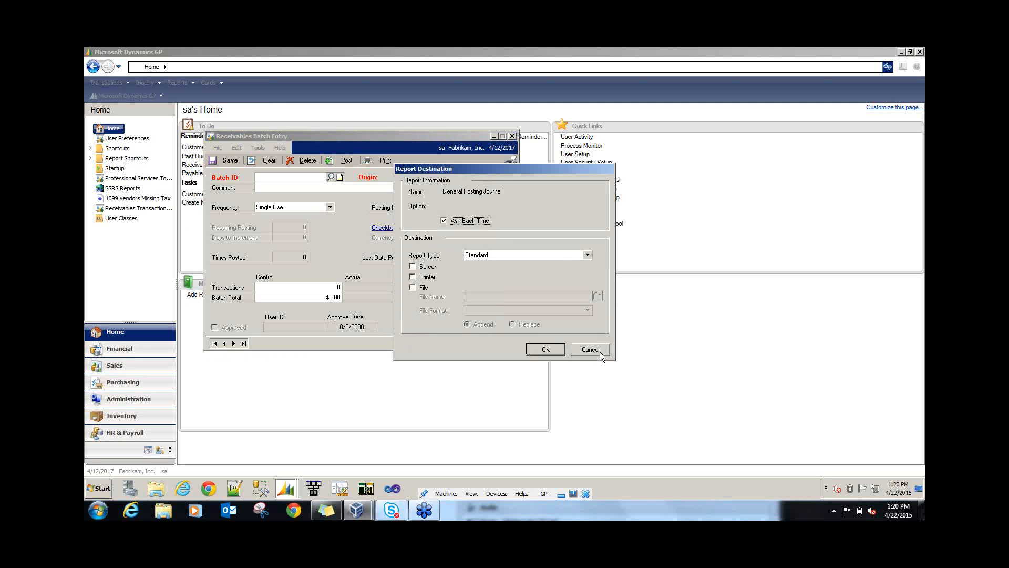
left_click(599, 351)
left_click(600, 351)
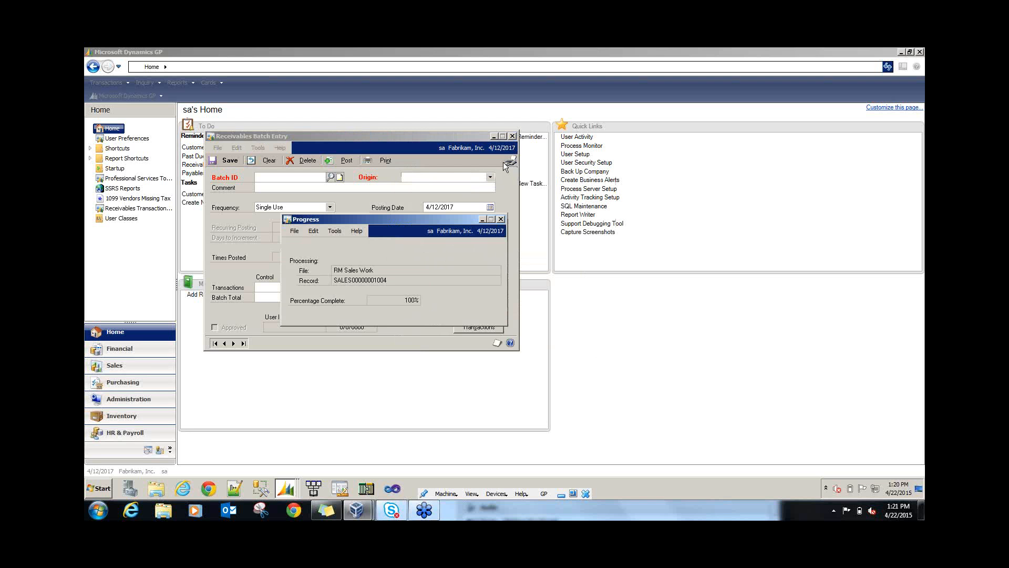
left_click(513, 136)
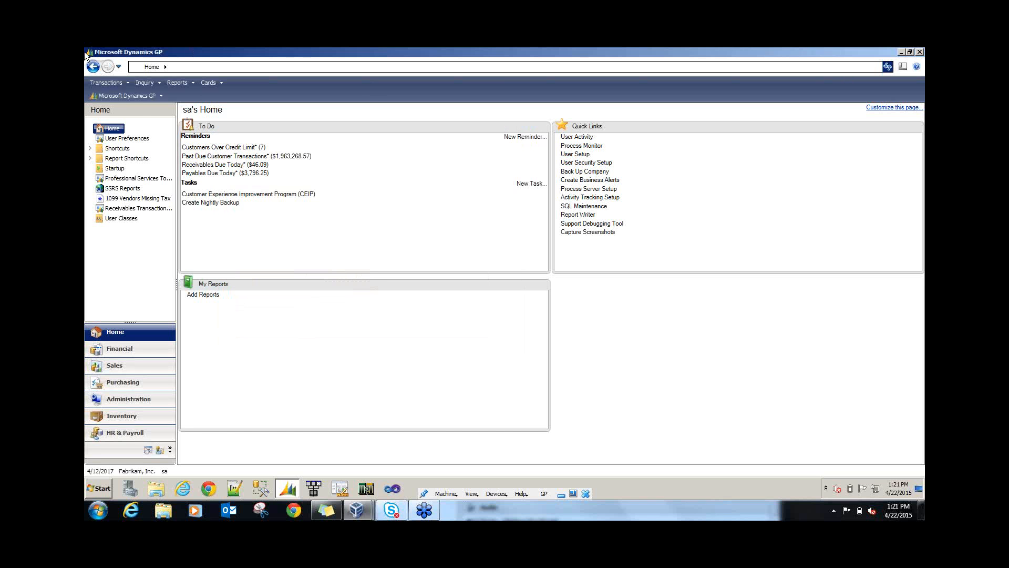
Step: Start a new receivables cash receipt for the customer Aaron Fitz Electrical
left_click(101, 83)
mouse_move(124, 105)
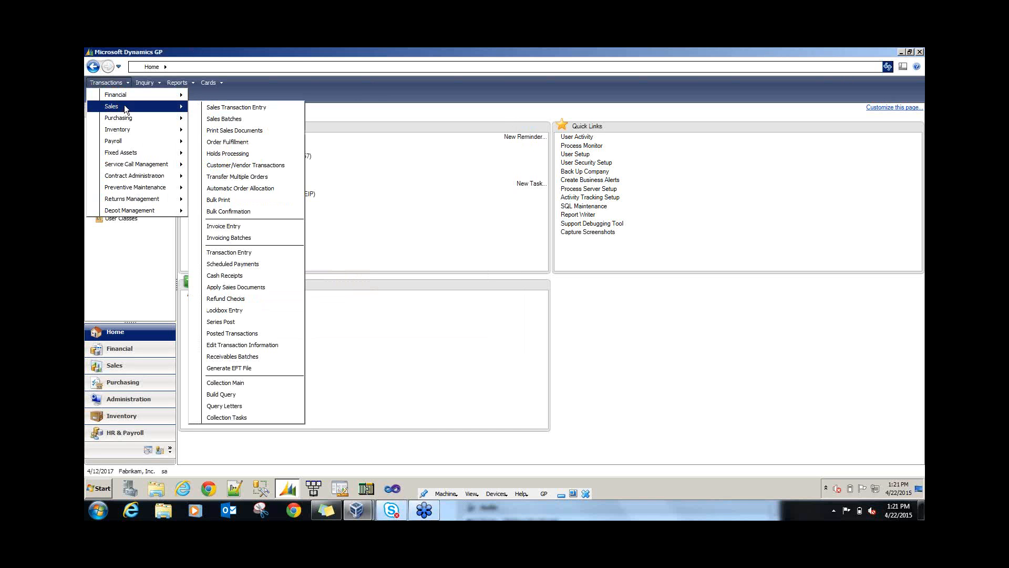
left_click(227, 277)
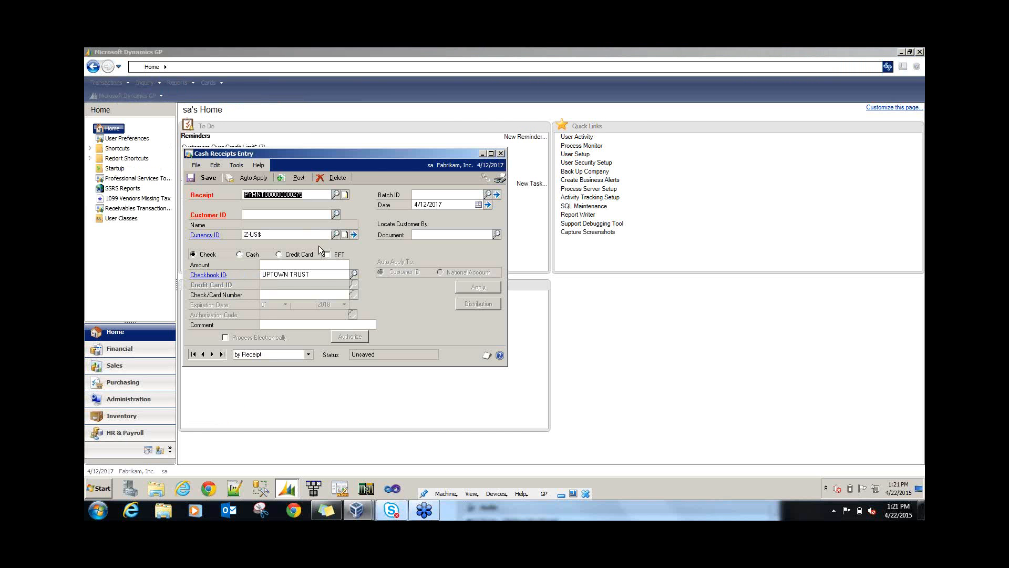
left_click(336, 215)
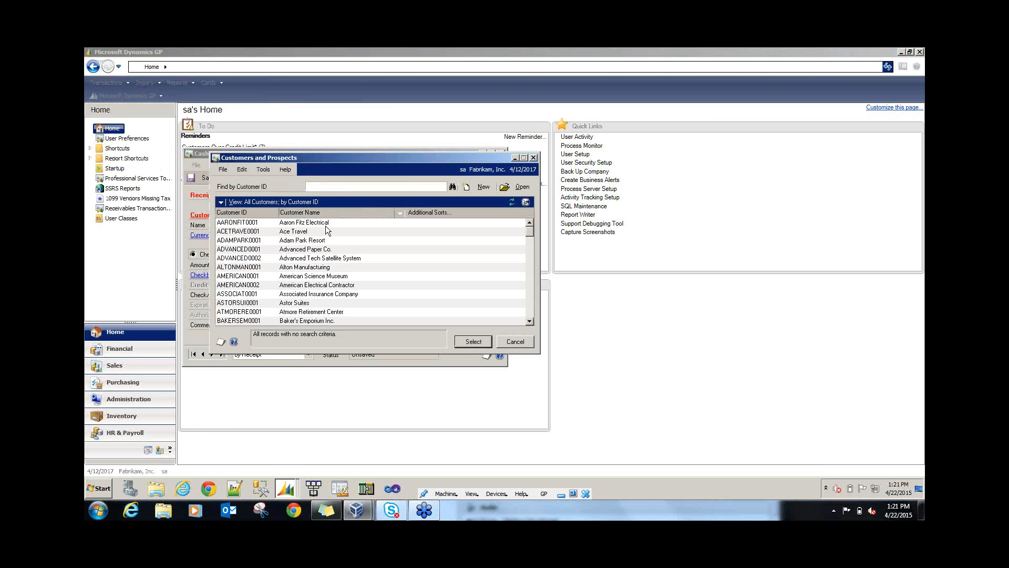
left_click(327, 225)
left_click(472, 342)
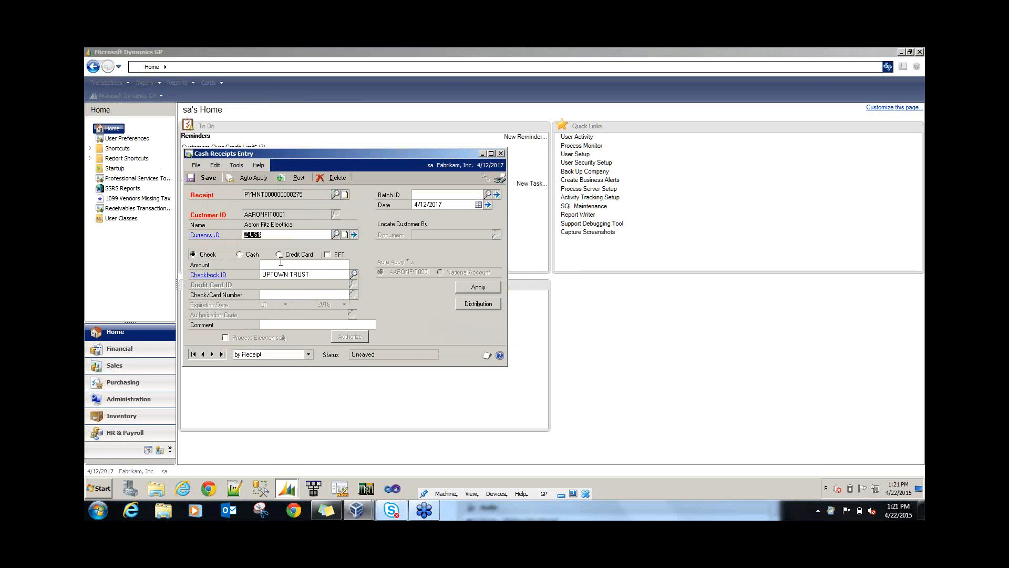
Step: Set the receipt's payment method to credit card with the card VISA and the amount to $856.00
left_click(279, 255)
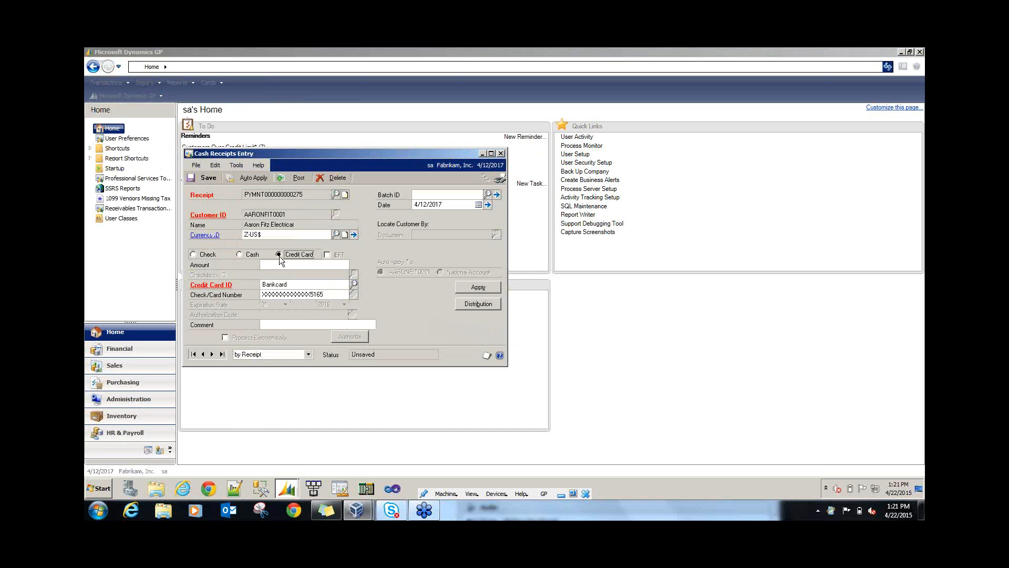
left_click(355, 284)
left_click(318, 255)
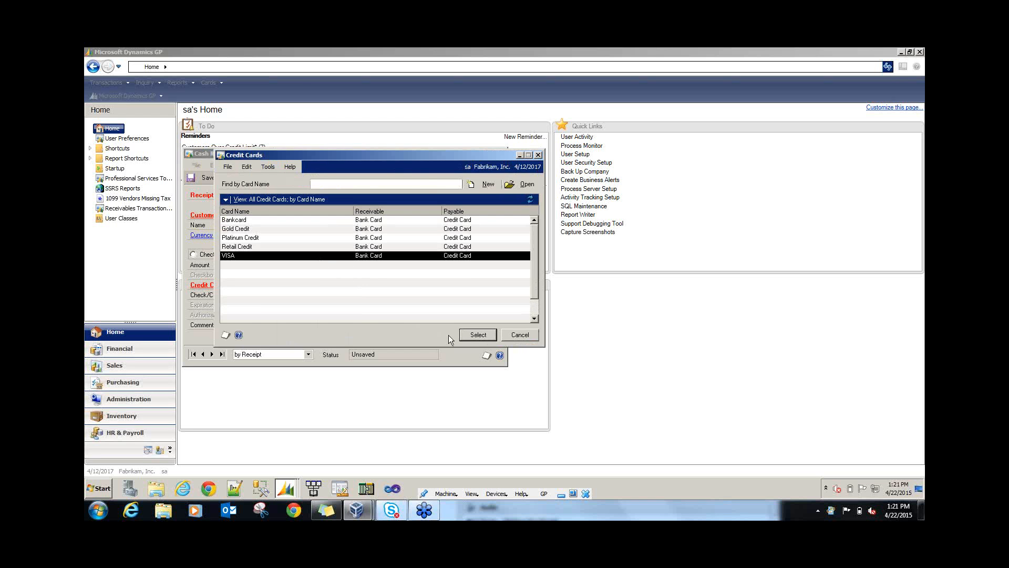
left_click(468, 334)
left_click(331, 265)
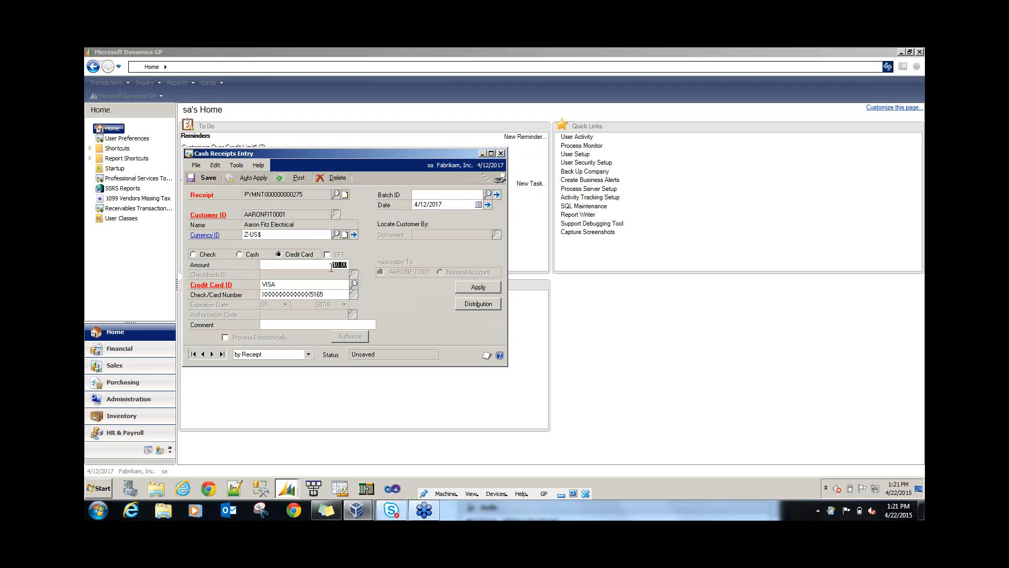
type("856.00")
Step: Apply the receipt to the $856.00 sales invoice due 4/12/2017 and accept the application
left_click(478, 287)
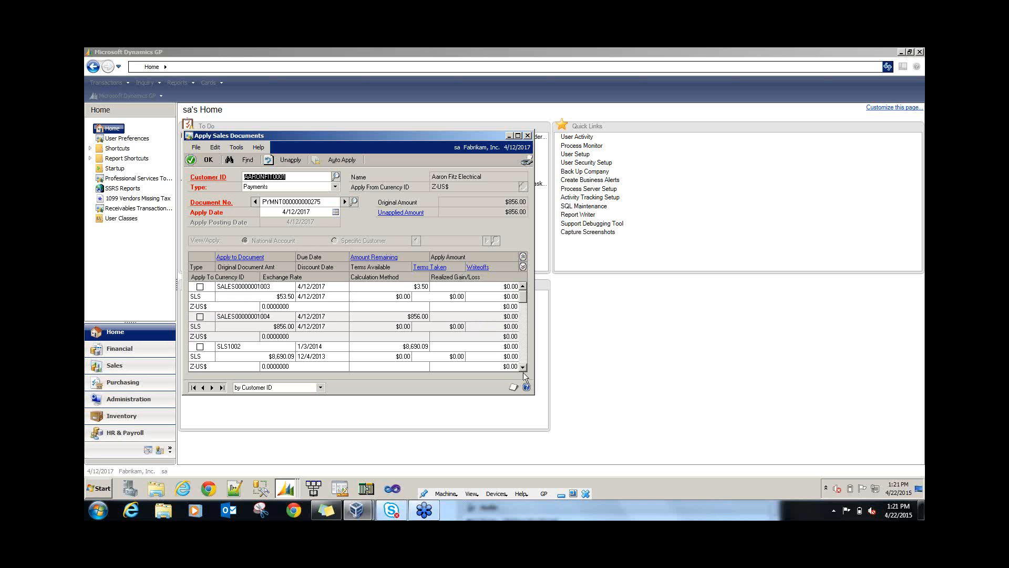
left_click(200, 316)
left_click(207, 160)
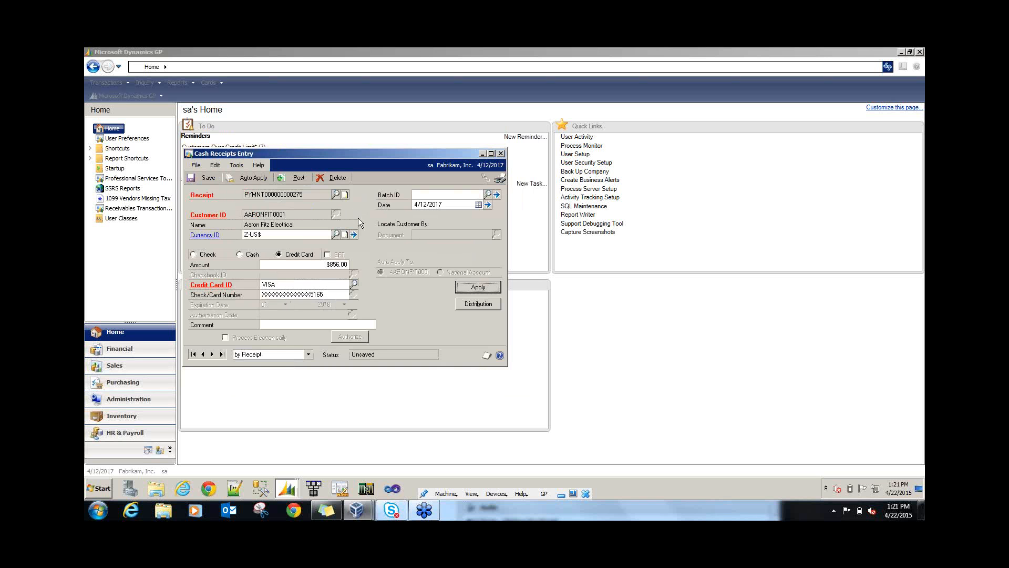
Step: Post the Aaron Fitz Electrical cash receipt without printing the posting journal, breakdown register or other posting reports
left_click(303, 181)
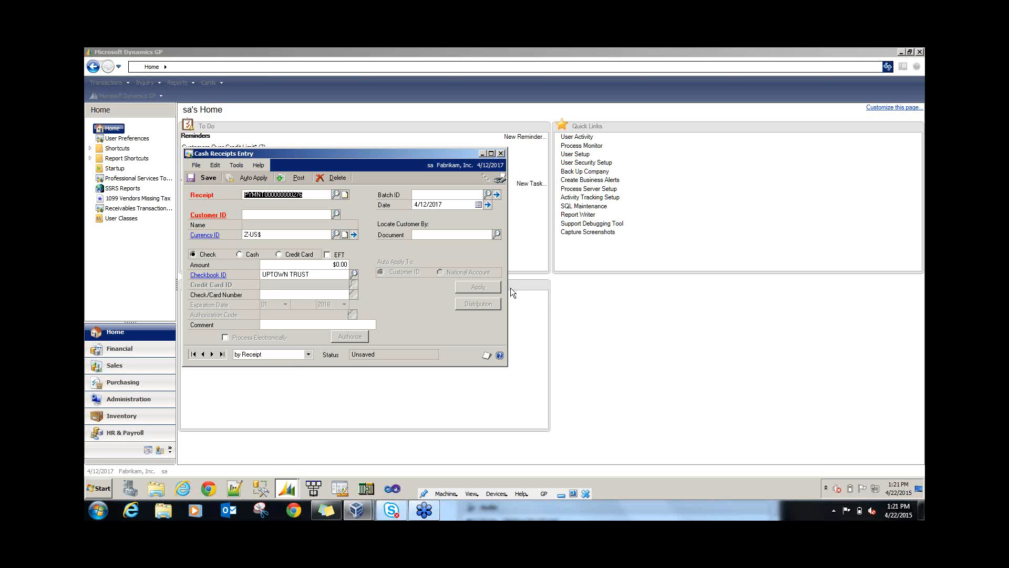
left_click(501, 153)
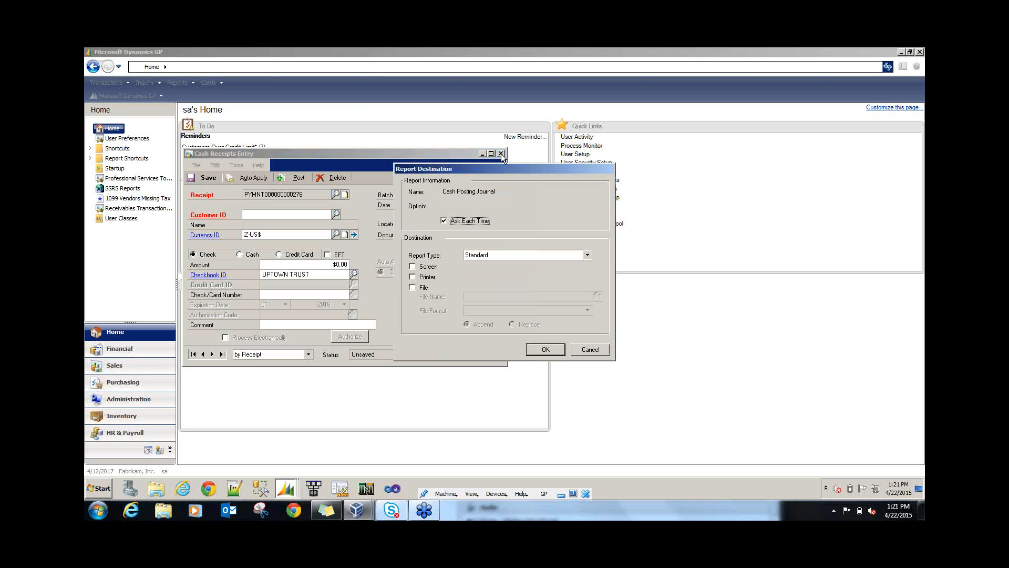
left_click(578, 349)
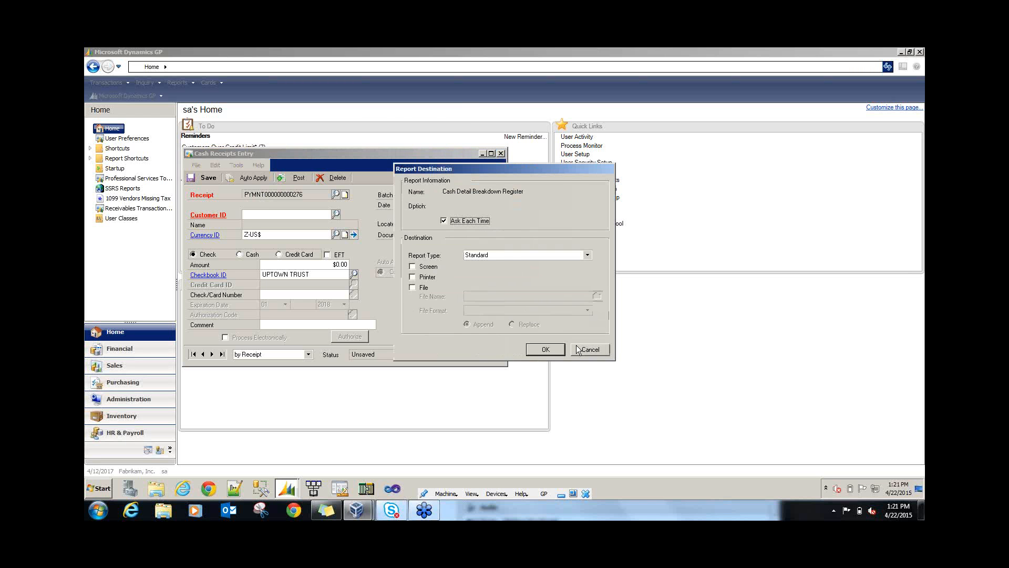
left_click(577, 347)
left_click(577, 347)
left_click(577, 347)
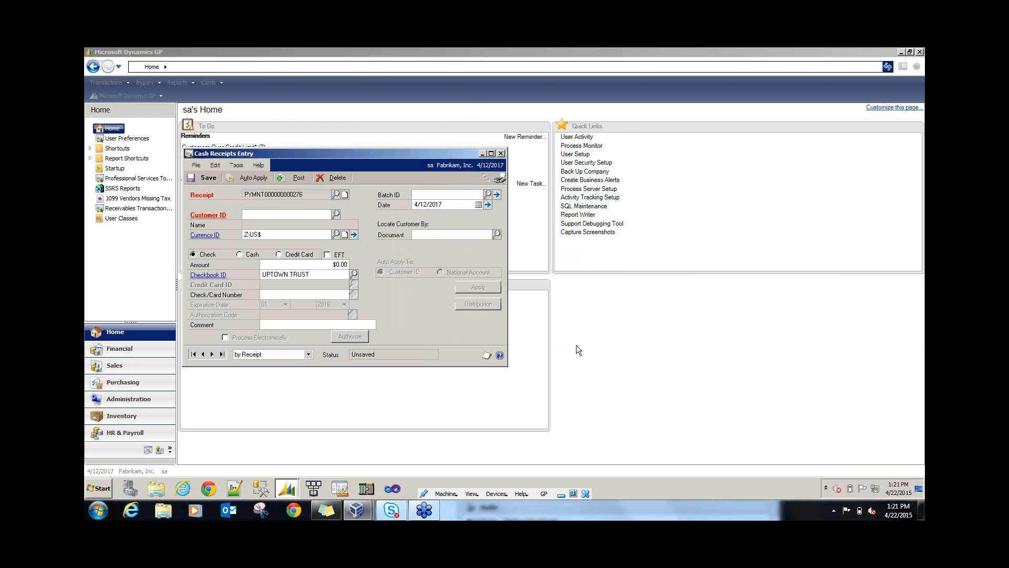